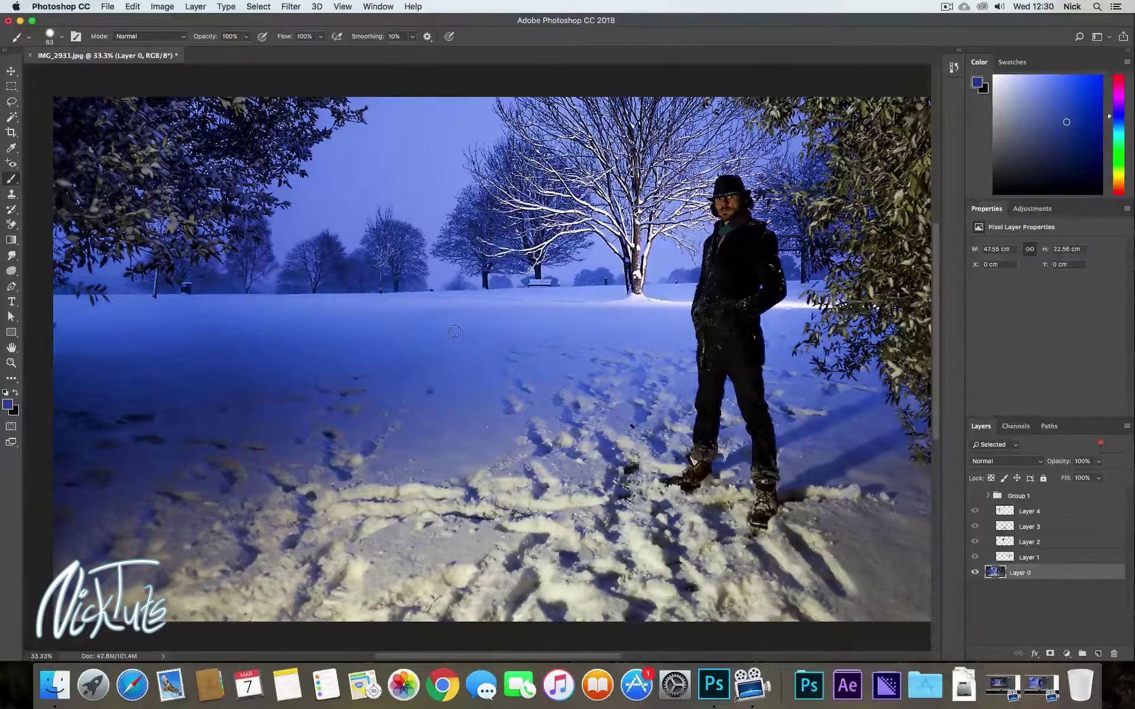
- Enlarge the painting brush over the snow photo to about 173 px
mouse_move(455, 331)
left_mouse_down()
mouse_move(514, 331)
mouse_move(417, 332)
left_mouse_up()
left_click_drag(459, 351, 464, 362)
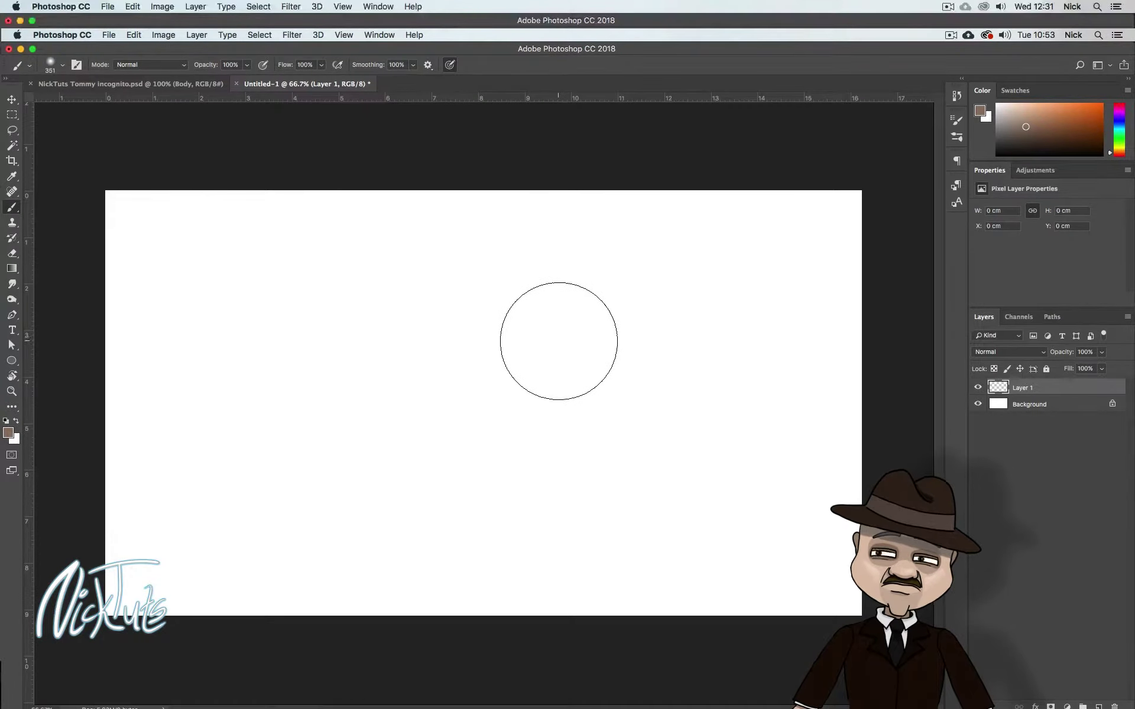
mouse_move(558, 348)
left_mouse_down()
mouse_move(569, 354)
mouse_move(571, 294)
mouse_move(569, 383)
mouse_move(571, 316)
mouse_move(572, 347)
mouse_move(526, 347)
mouse_move(631, 352)
mouse_move(524, 352)
mouse_move(663, 350)
mouse_move(571, 362)
mouse_move(552, 331)
mouse_move(555, 243)
mouse_move(561, 459)
mouse_move(570, 296)
mouse_move(577, 514)
left_mouse_up()
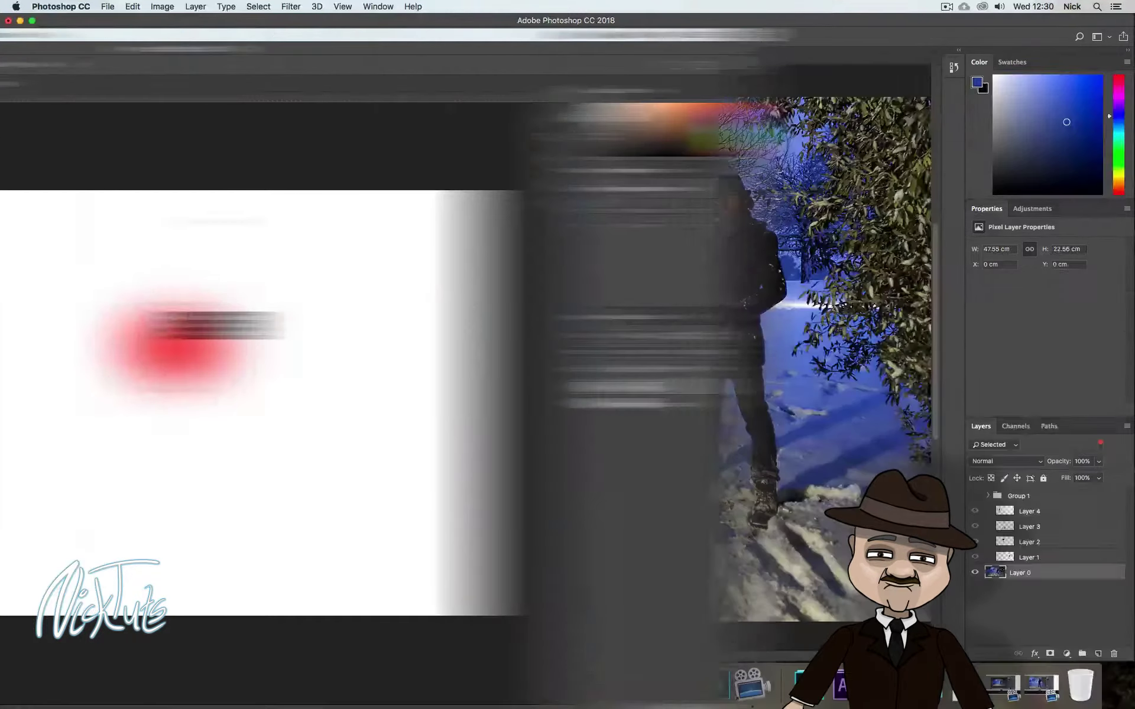
left_click_drag(460, 359, 449, 381)
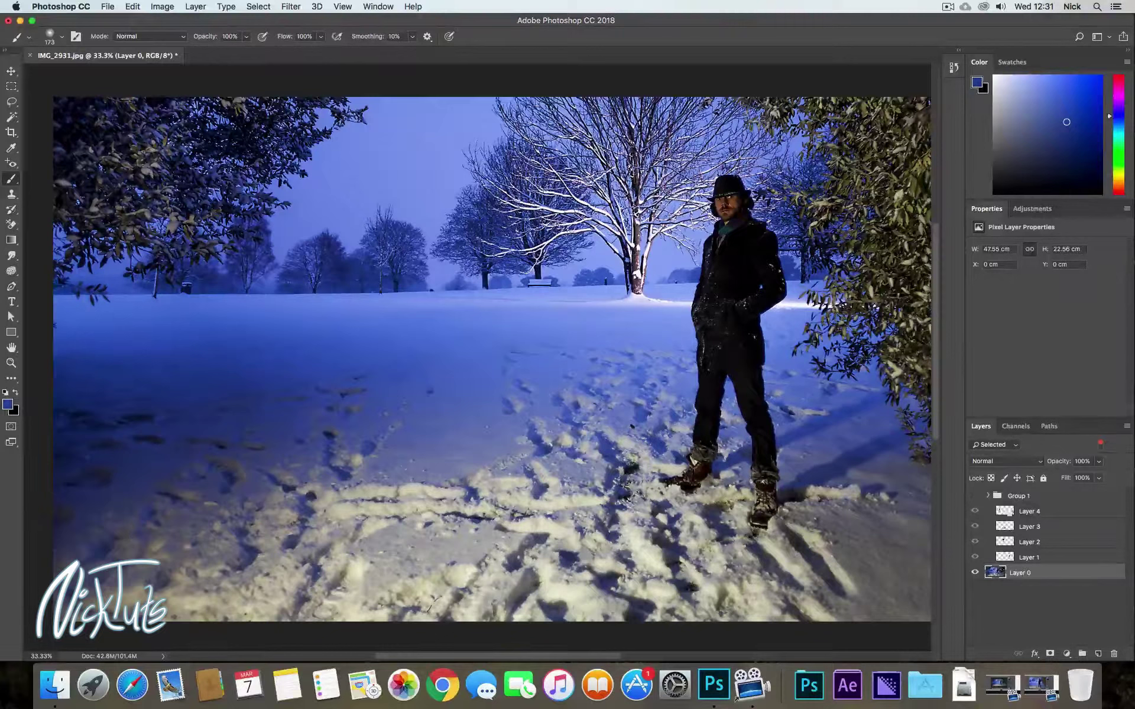
- Hide the snow photo, add an empty Layer 5 inside Group 1, and show the fill/adjustment layer list
left_click(975, 573)
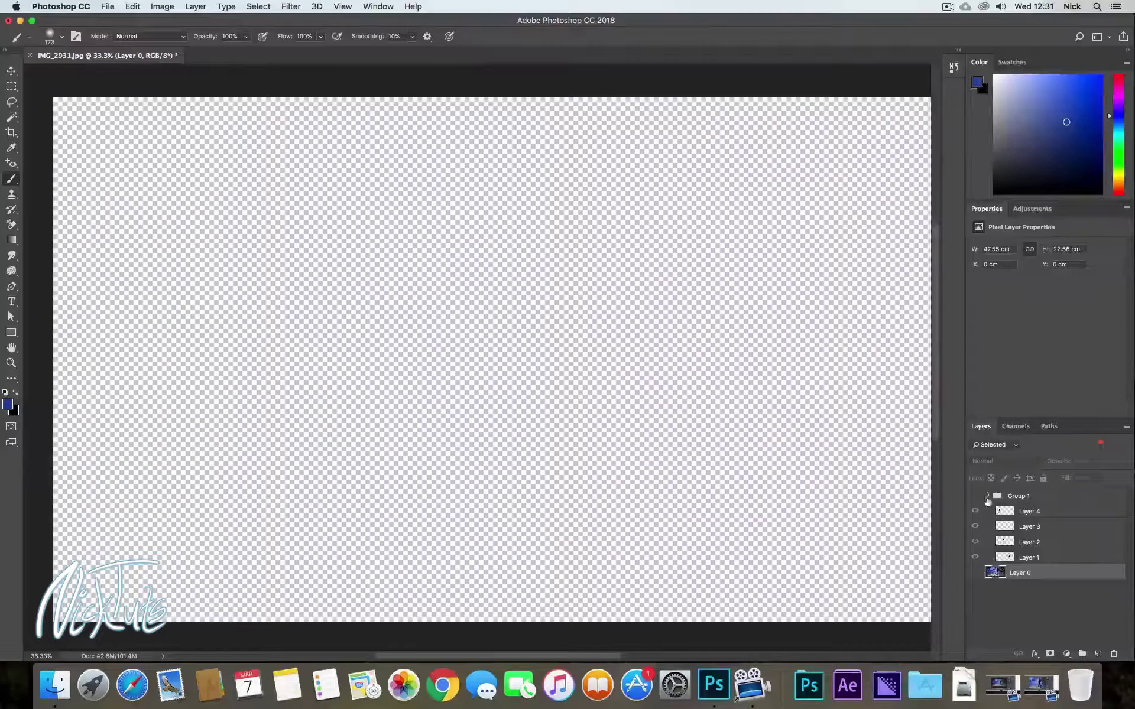
left_click(1098, 653)
left_click_drag(1058, 573, 1066, 496)
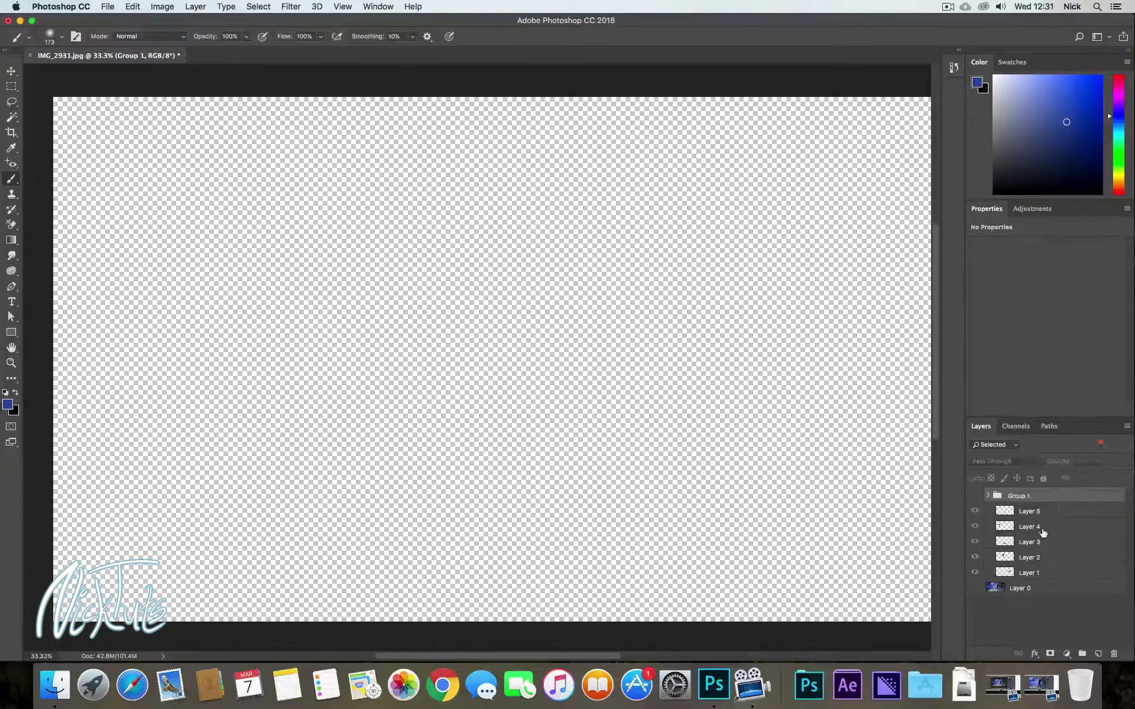
key("super+z")
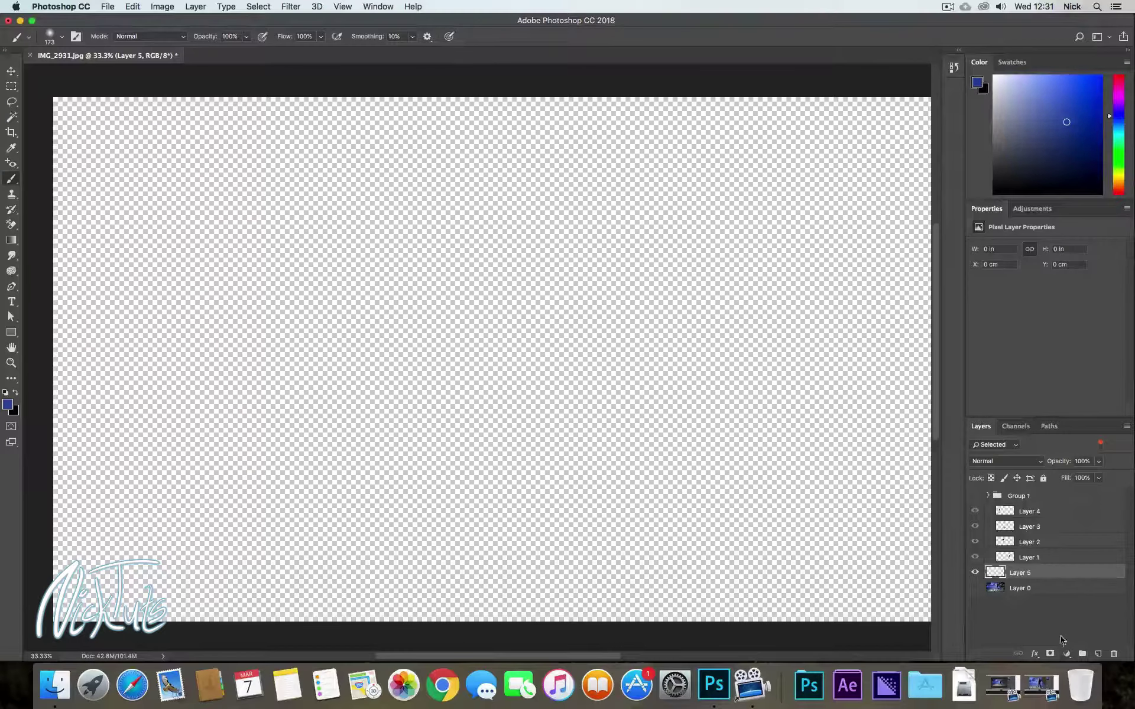
key("super+z")
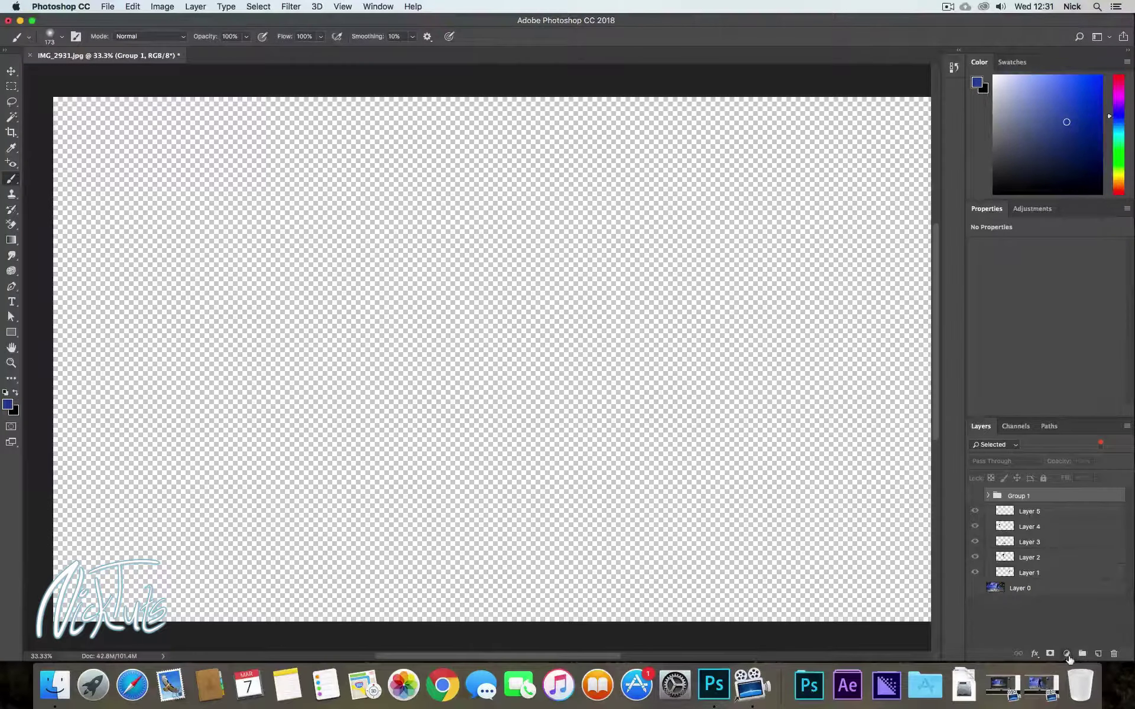
left_click(1067, 654)
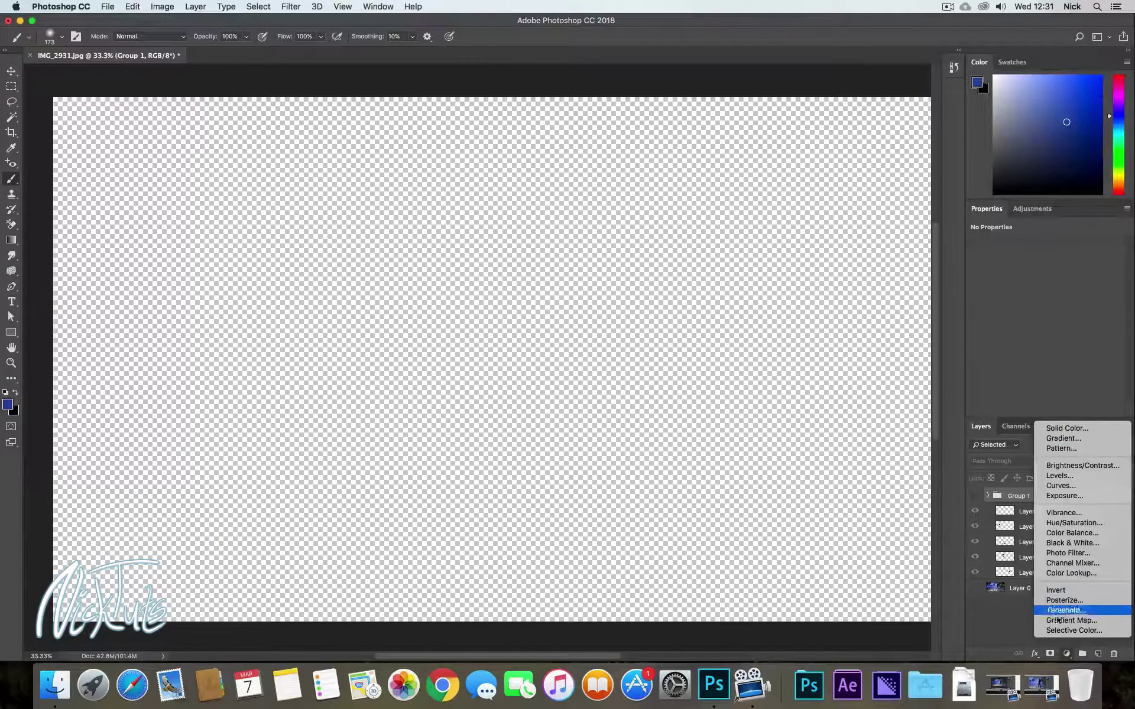
- Add a mid-grey Solid Color fill layer with a new empty Layer 6 above it
left_click(1074, 433)
left_click_drag(701, 189, 611, 210)
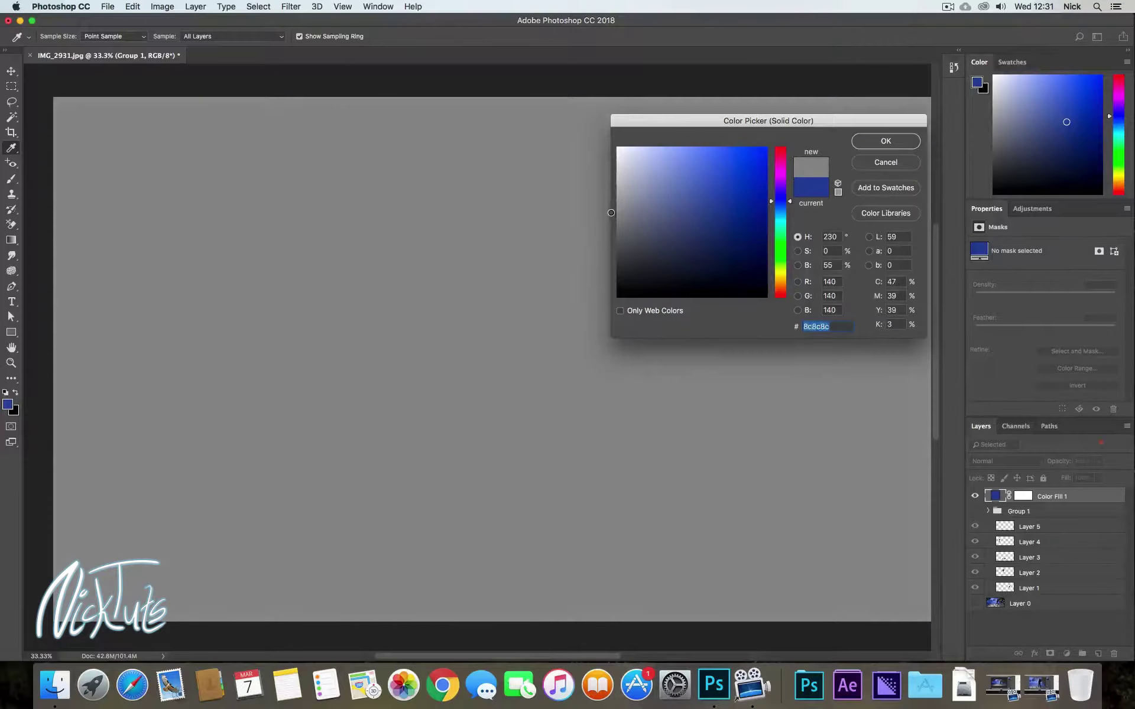
left_click(869, 147)
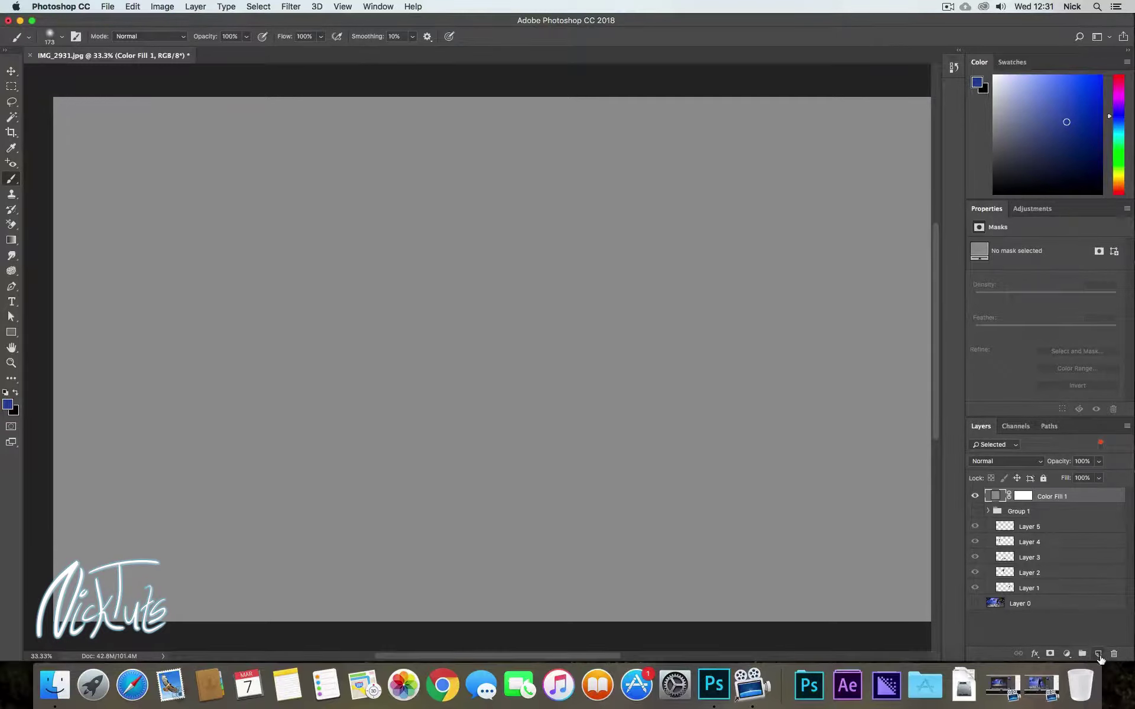
left_click(1098, 653)
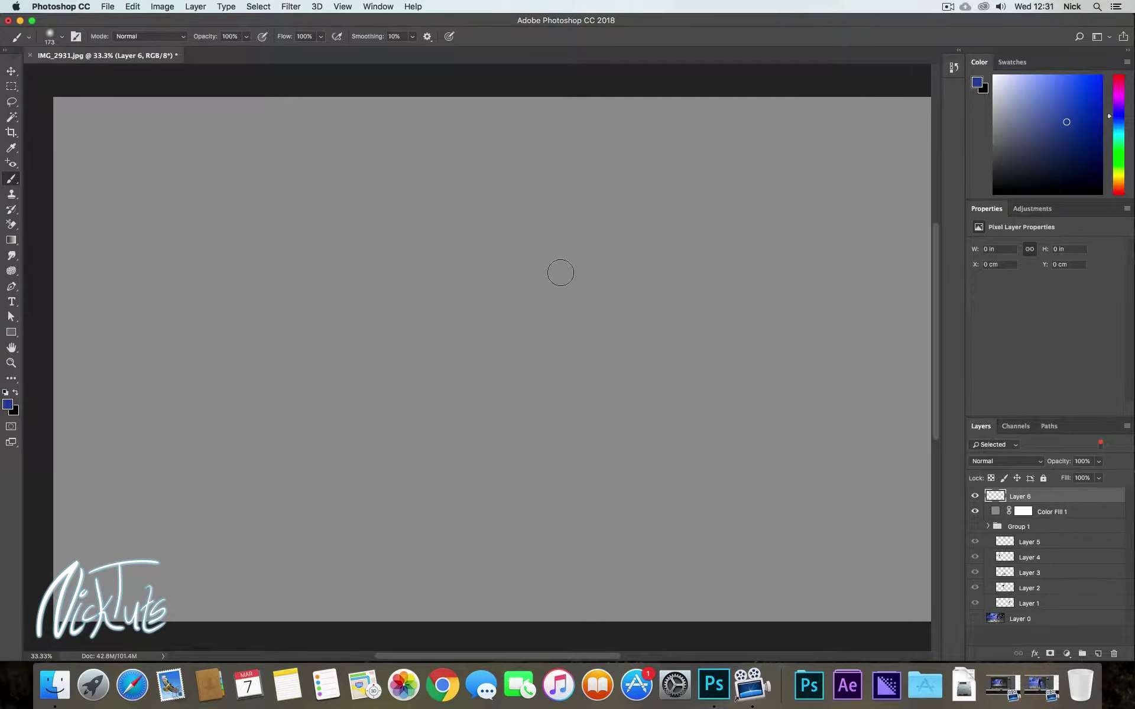
- Try a blue test stroke, undo it, and switch the painting colour to black
mouse_move(383, 237)
left_mouse_down()
mouse_move(454, 242)
mouse_move(505, 220)
mouse_move(531, 254)
mouse_move(575, 266)
mouse_move(656, 232)
left_mouse_up()
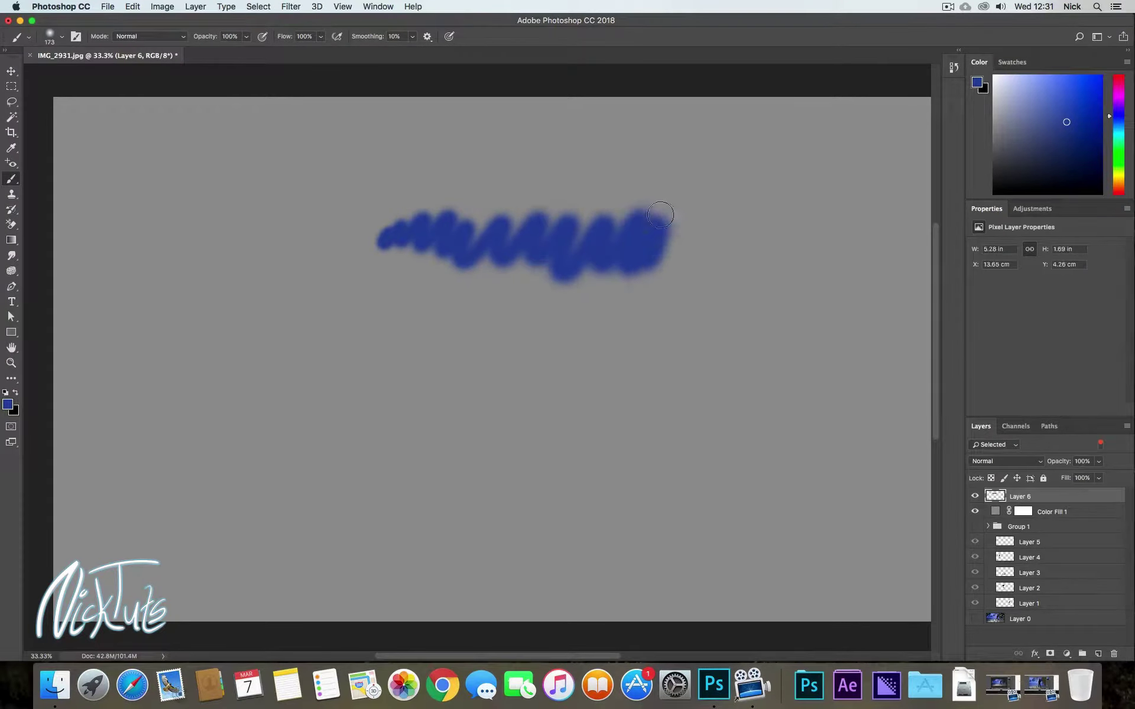
key("super+z")
left_click(993, 193)
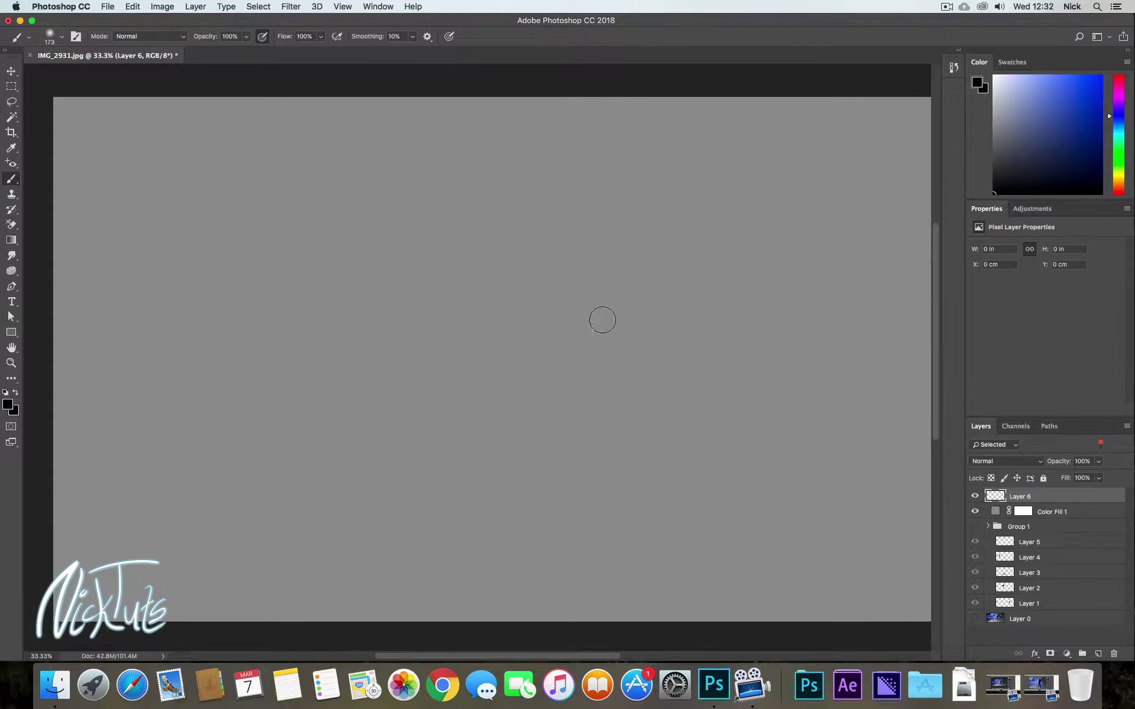
- Paint a tiny dot with a 38 px brush, then stamp soft dots at 236 px
left_click_drag(643, 306, 596, 297)
left_click(540, 226)
left_click_drag(588, 260, 608, 260)
left_click(611, 238)
left_click(650, 254)
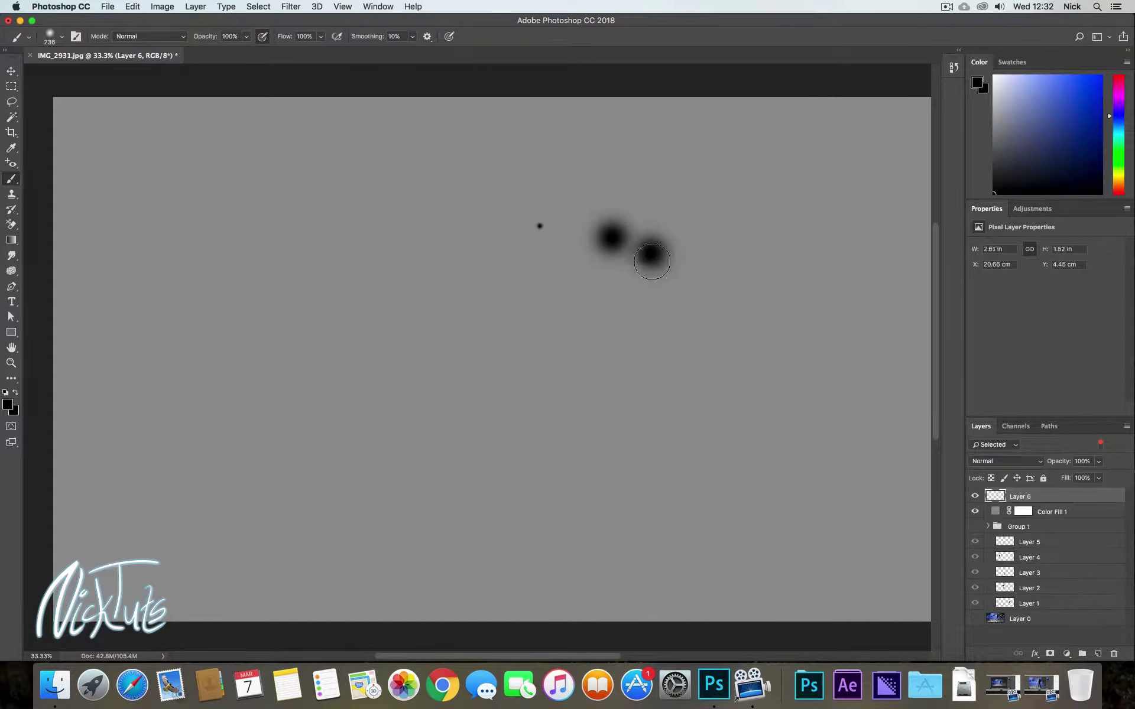
left_click(673, 242)
left_click(631, 185)
left_click(600, 195)
- Finish the cluster of soft black dots and drag a dark smear below it
left_click(665, 185)
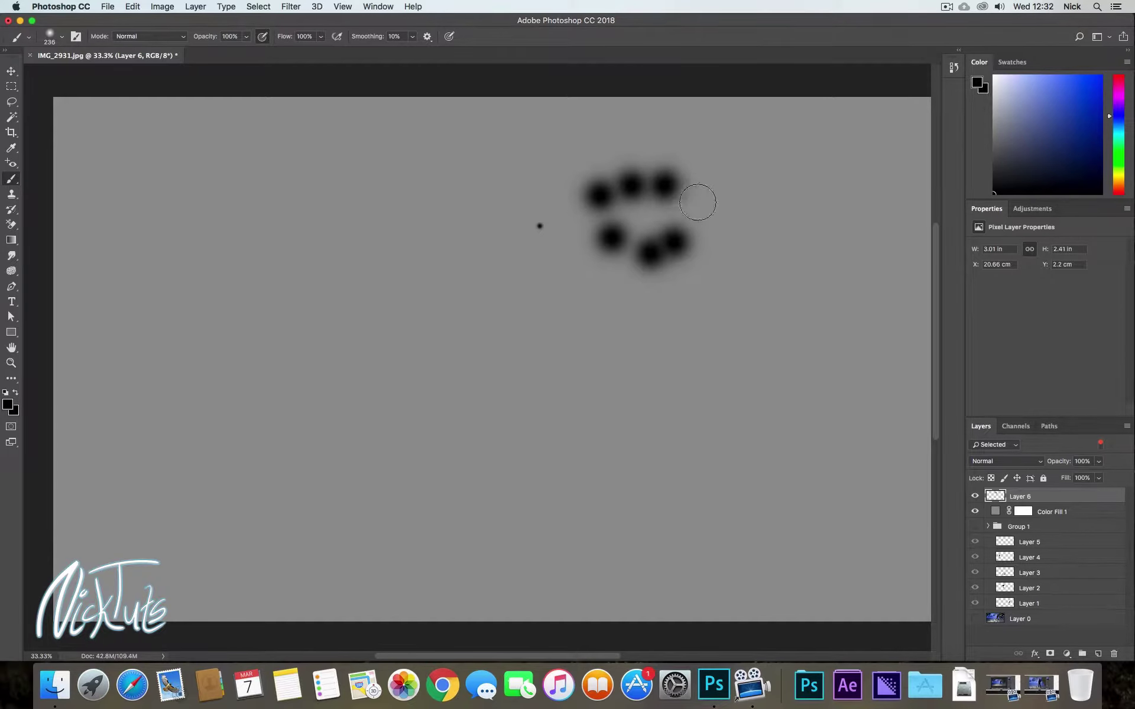
left_click(643, 213)
left_click(692, 190)
left_click(707, 213)
left_click(668, 211)
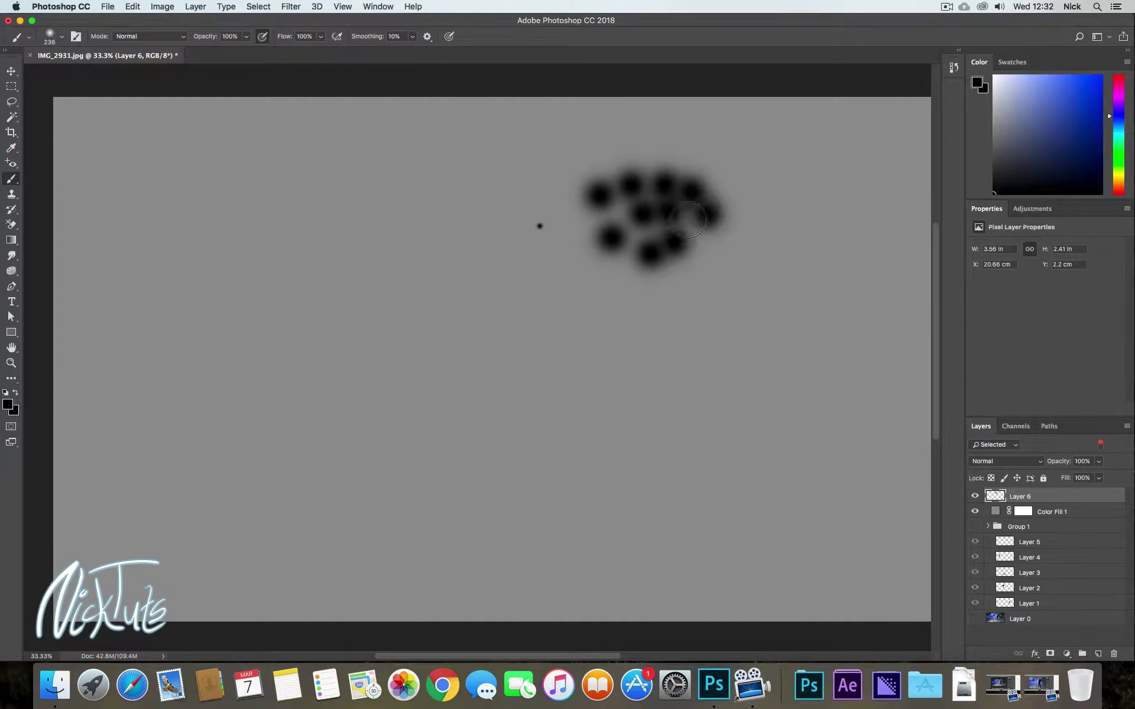
left_click(710, 255)
left_click(685, 281)
left_click(631, 285)
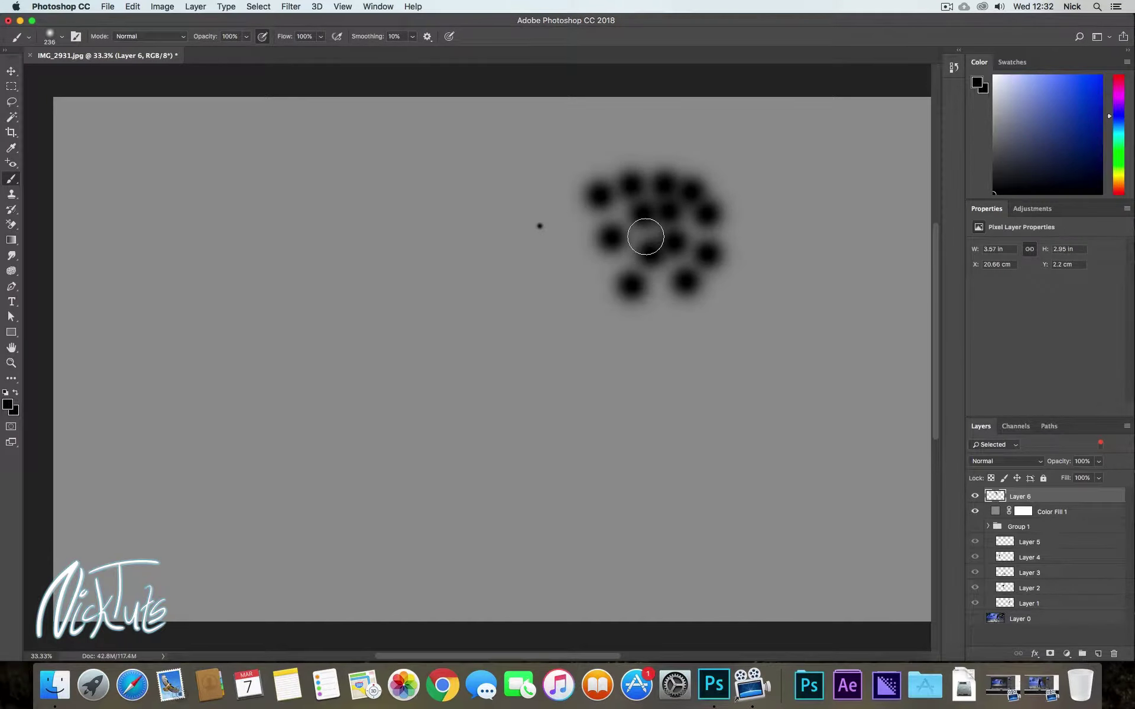
left_click(650, 251)
left_click(488, 348)
mouse_move(496, 357)
left_mouse_down()
mouse_move(537, 350)
mouse_move(547, 396)
mouse_move(561, 406)
mouse_move(615, 382)
mouse_move(617, 471)
mouse_move(679, 421)
left_mouse_up()
- Check the brush picker, then paint thin grey diagonal strokes and one thick black stroke
right_click(680, 421)
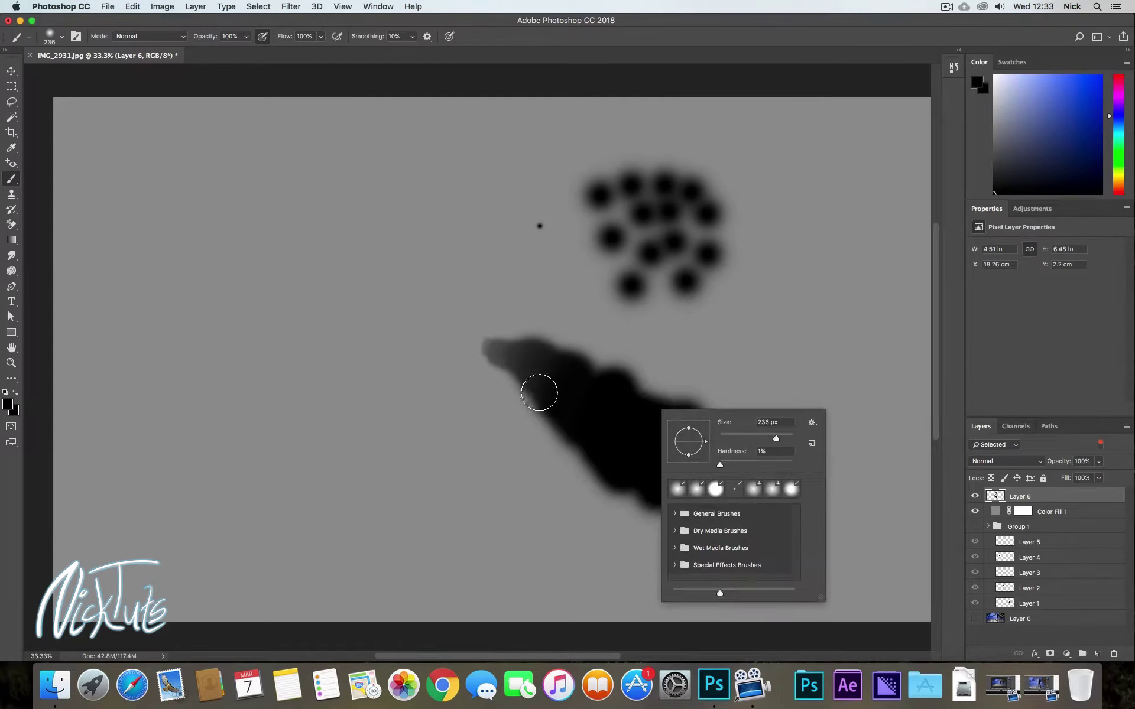
key("Escape")
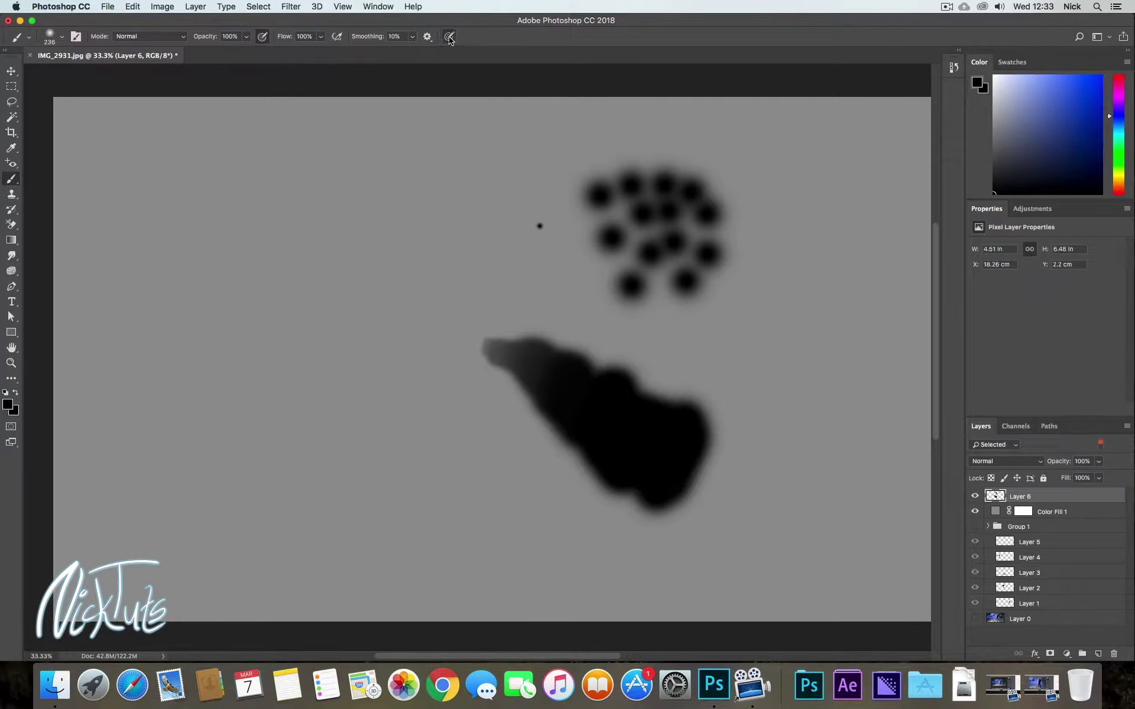
left_click_drag(434, 220, 480, 186)
mouse_move(363, 302)
left_mouse_down()
mouse_move(409, 262)
mouse_move(434, 258)
mouse_move(413, 290)
mouse_move(449, 263)
left_mouse_up()
left_click_drag(382, 342, 485, 240)
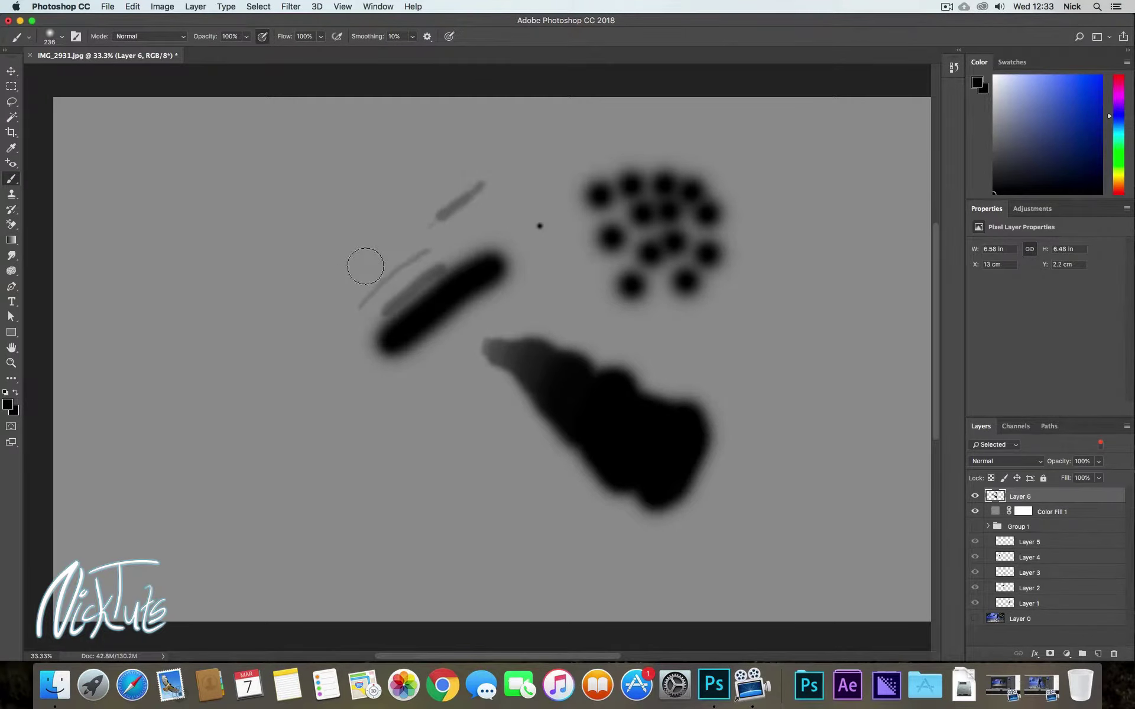
left_click_drag(334, 225, 408, 155)
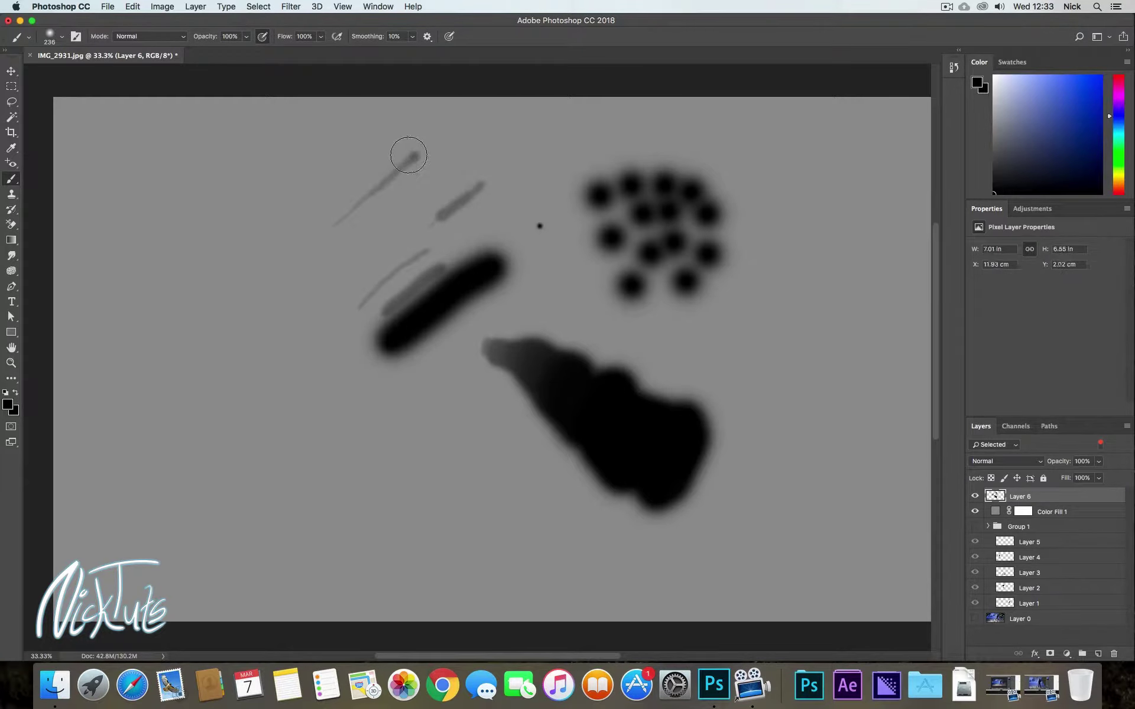
- Open the Brush Settings panel at its Shape Dynamics section
left_click(343, 7)
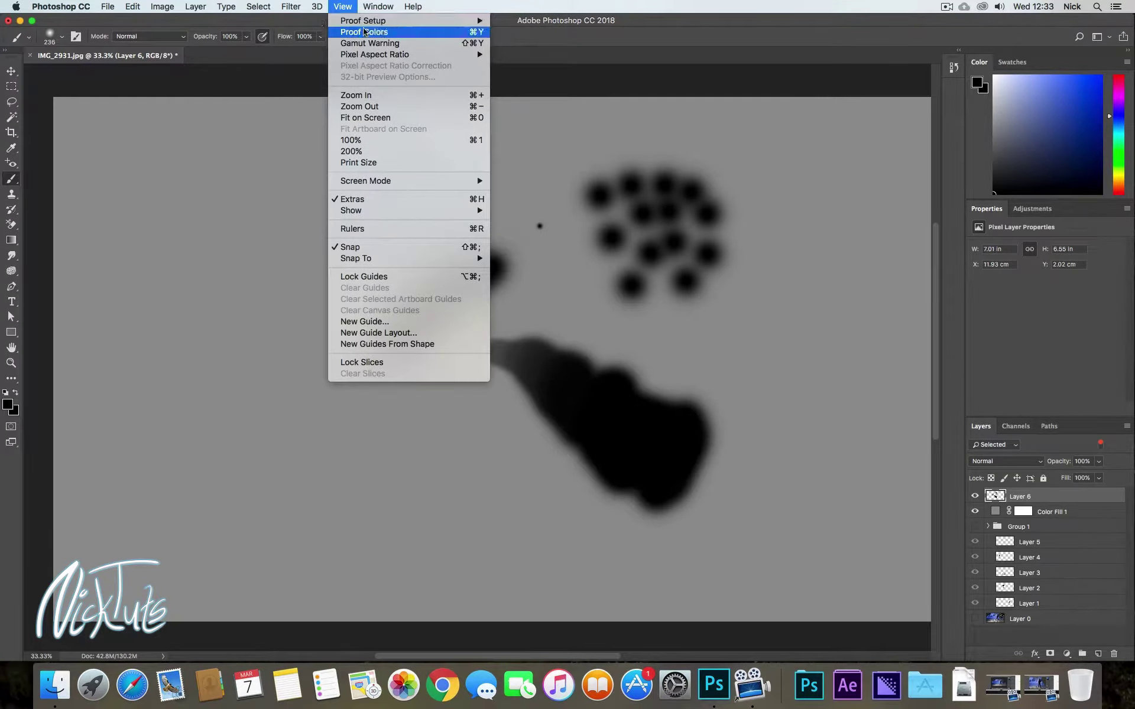
mouse_move(374, 11)
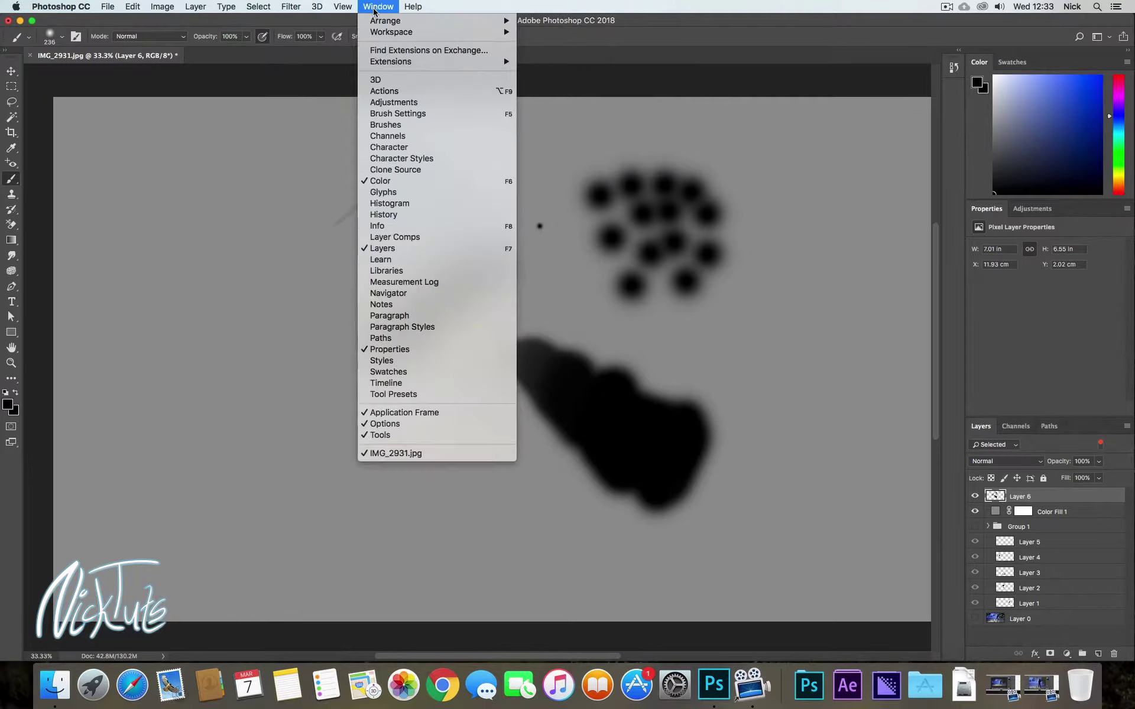
left_click(411, 113)
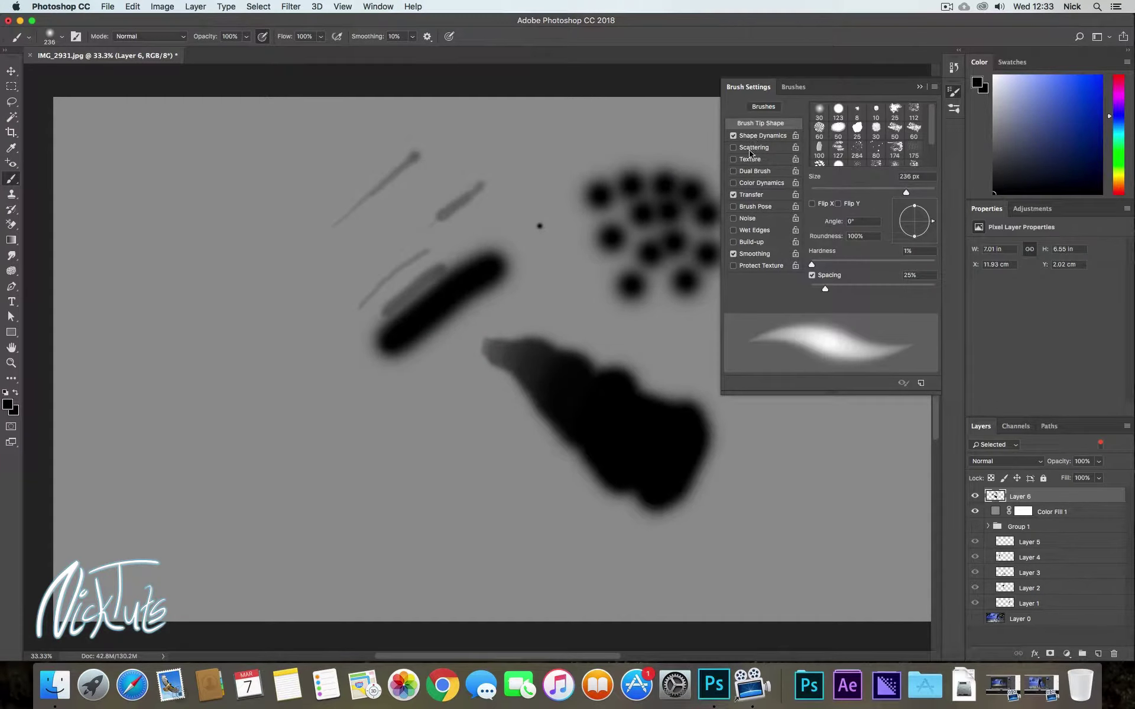
left_click(763, 136)
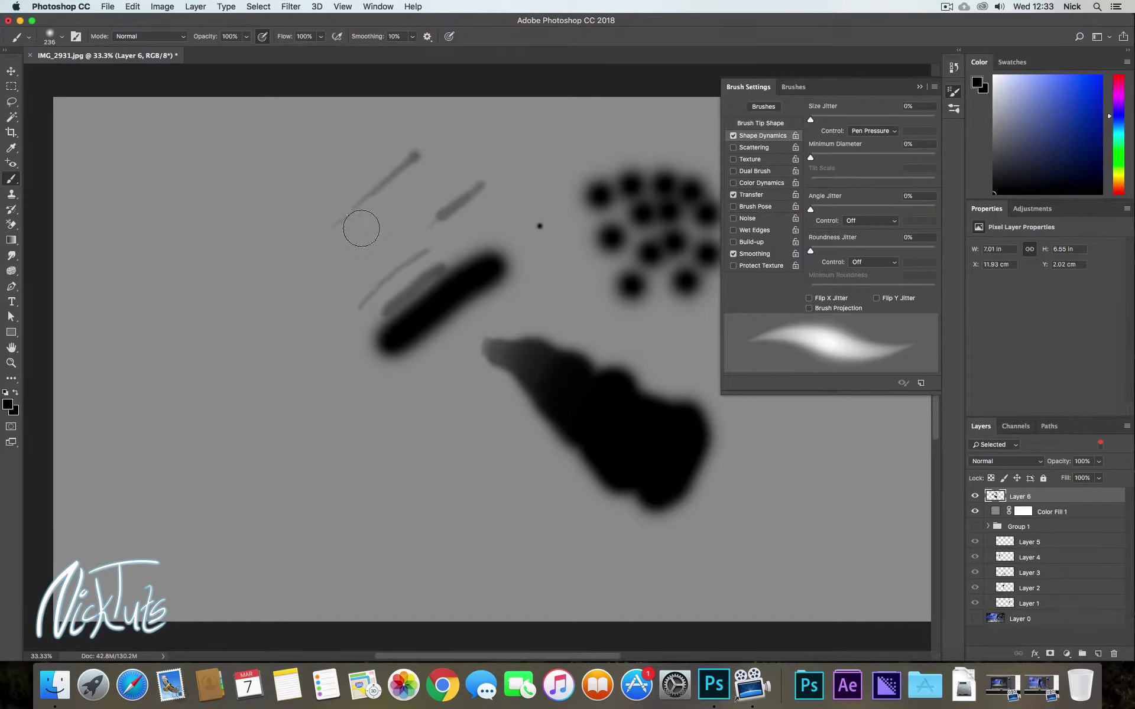
- Paint several tapered pen-pressure test strokes at the upper left
left_click_drag(360, 235, 452, 139)
left_click_drag(395, 219, 380, 228)
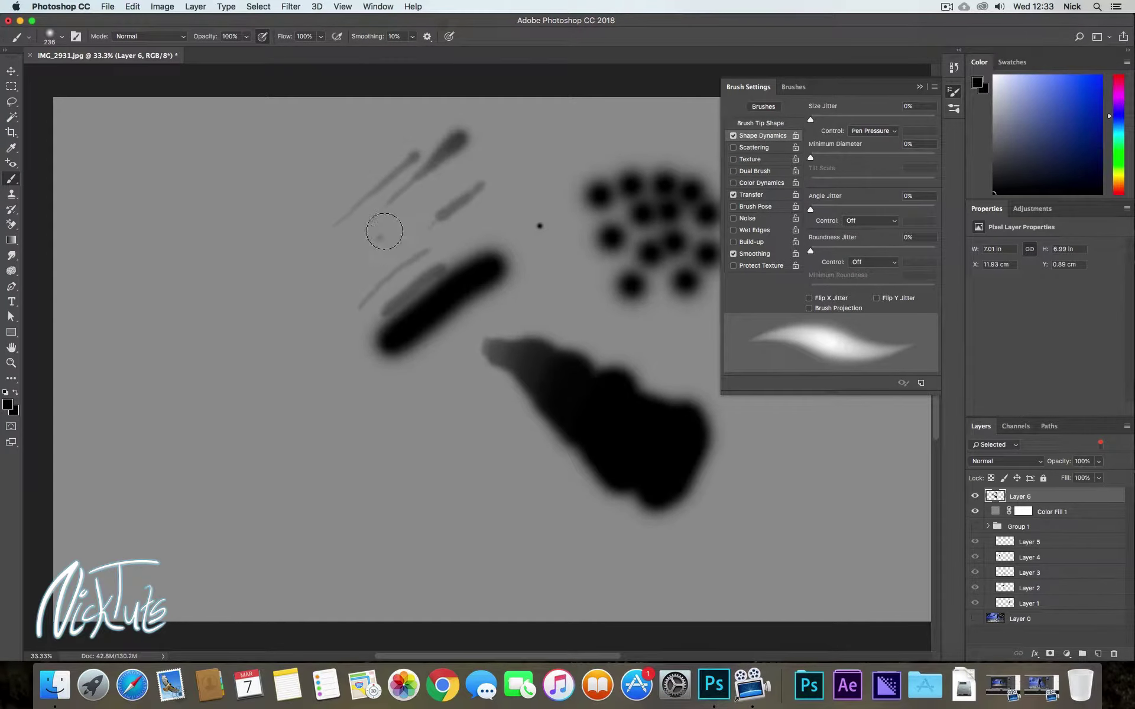
left_click_drag(325, 190, 416, 123)
mouse_move(273, 352)
left_mouse_down()
mouse_move(286, 264)
mouse_move(310, 218)
left_mouse_up()
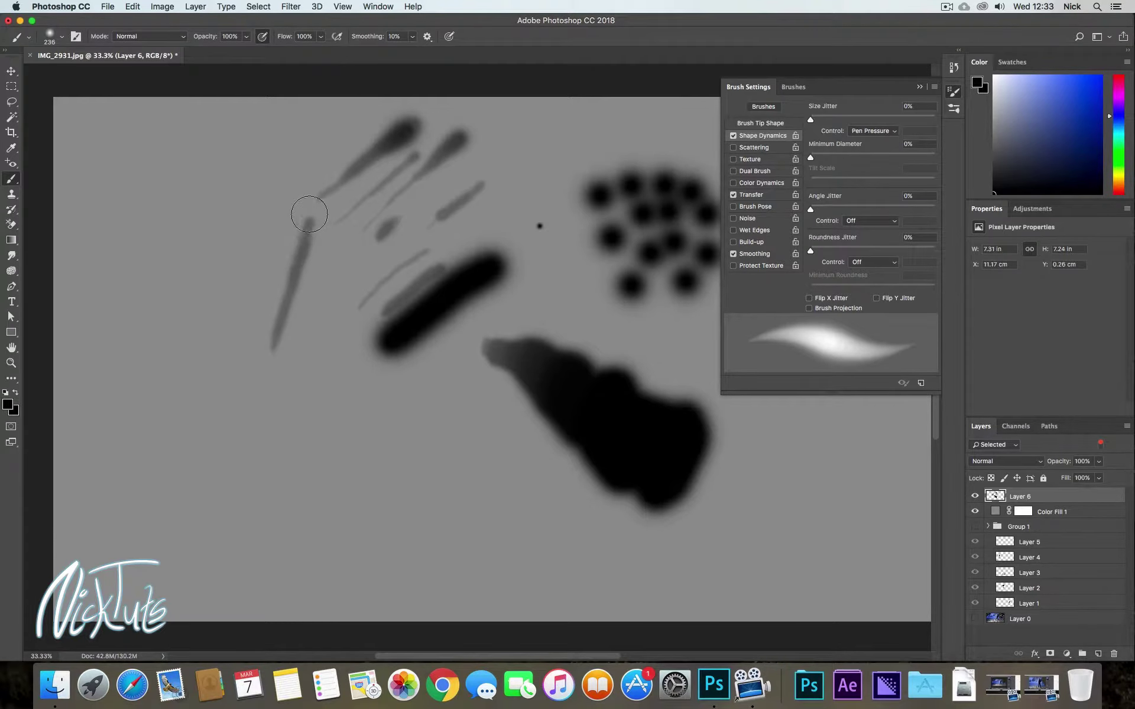
mouse_move(309, 349)
left_mouse_down()
mouse_move(351, 266)
mouse_move(324, 324)
mouse_move(327, 273)
mouse_move(317, 306)
mouse_move(349, 265)
left_mouse_up()
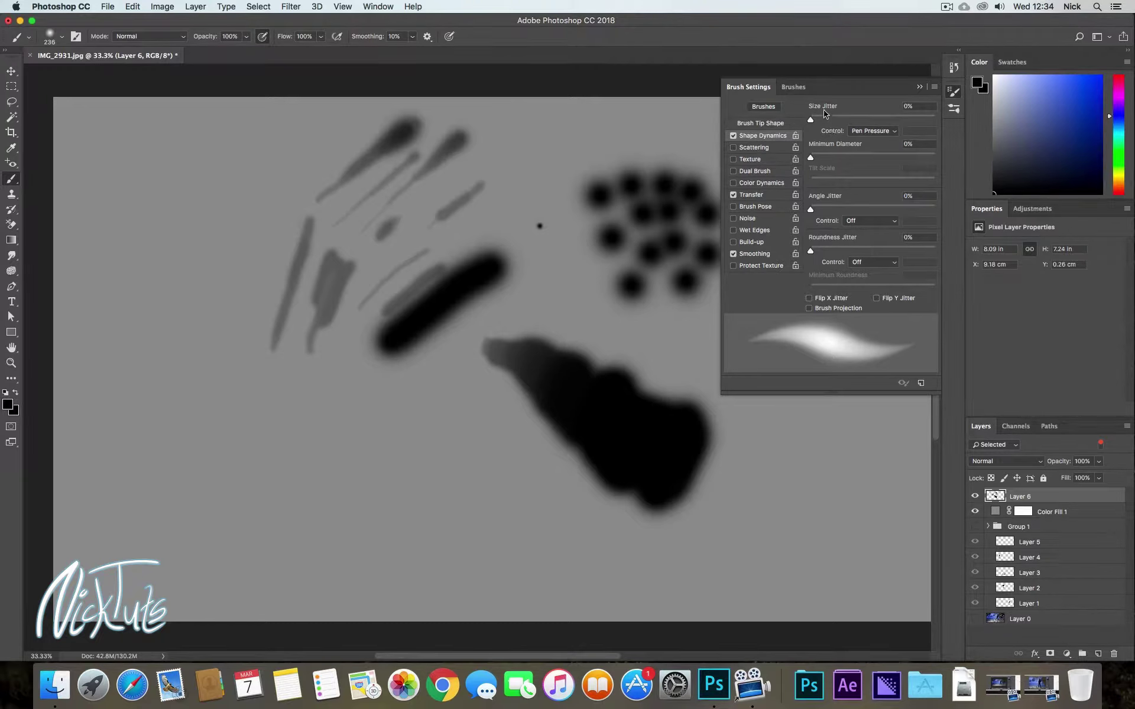
- Set Size Jitter Control to Off and paint a row of even-width strokes from light grey to black
left_click(893, 133)
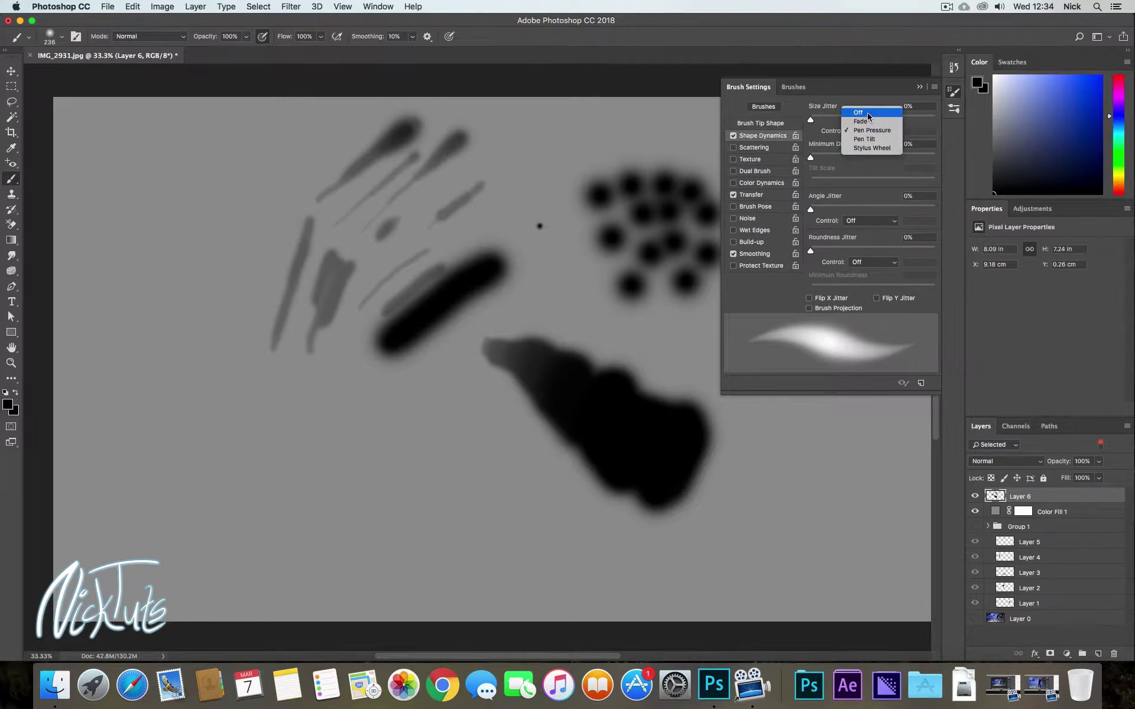
left_click(867, 113)
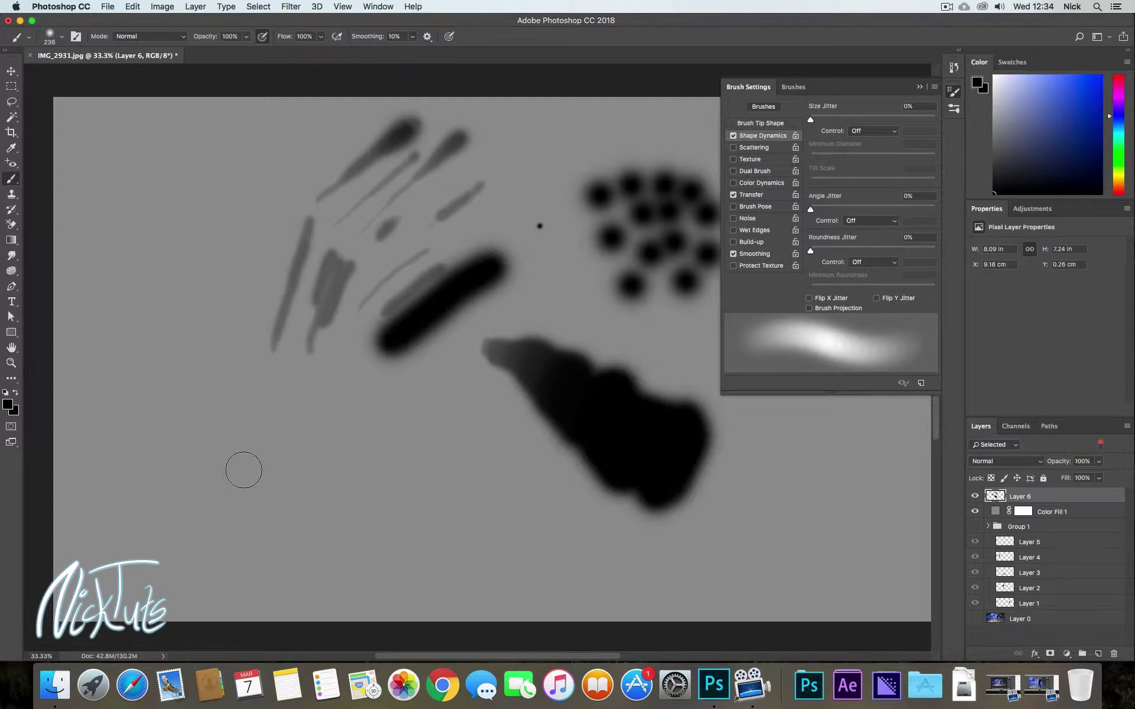
mouse_move(270, 509)
left_mouse_down()
mouse_move(216, 369)
mouse_move(278, 485)
mouse_move(216, 358)
mouse_move(301, 490)
mouse_move(224, 349)
mouse_move(282, 454)
left_mouse_up()
left_click_drag(157, 334, 195, 484)
left_click_drag(221, 331, 248, 491)
left_click_drag(260, 354, 287, 496)
left_click_drag(349, 355, 378, 503)
left_click_drag(414, 367, 449, 520)
left_click_drag(467, 379, 514, 556)
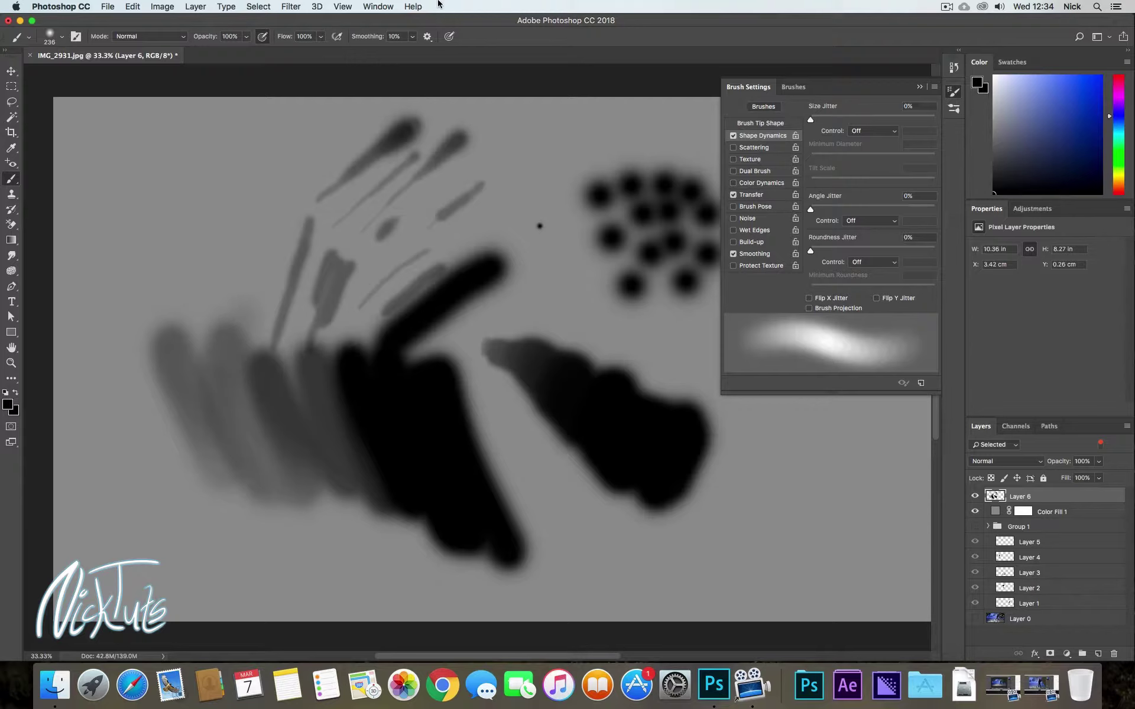
- Compare pressure-controlled size on and off with test strokes, then delete Layer 6
left_click(450, 36)
mouse_move(195, 245)
left_mouse_down()
mouse_move(298, 149)
mouse_move(220, 260)
mouse_move(296, 155)
left_mouse_up()
left_click(449, 37)
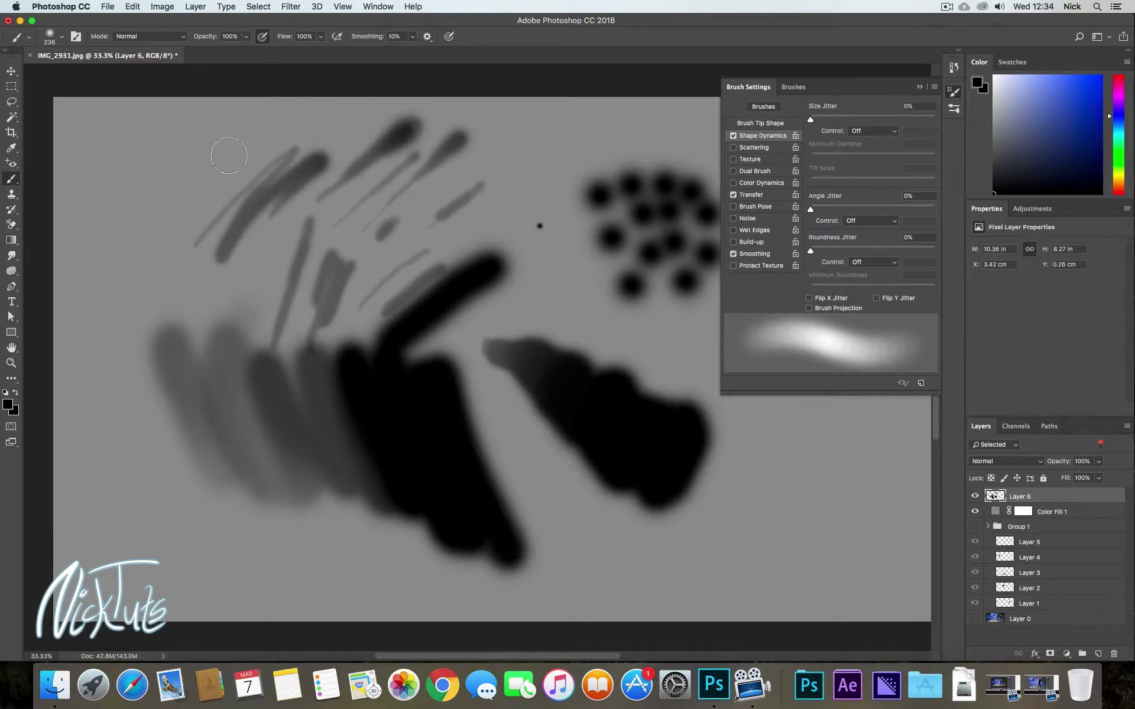
mouse_move(139, 221)
left_mouse_down()
mouse_move(222, 139)
mouse_move(130, 227)
mouse_move(97, 322)
mouse_move(136, 473)
mouse_move(121, 237)
mouse_move(148, 467)
left_mouse_up()
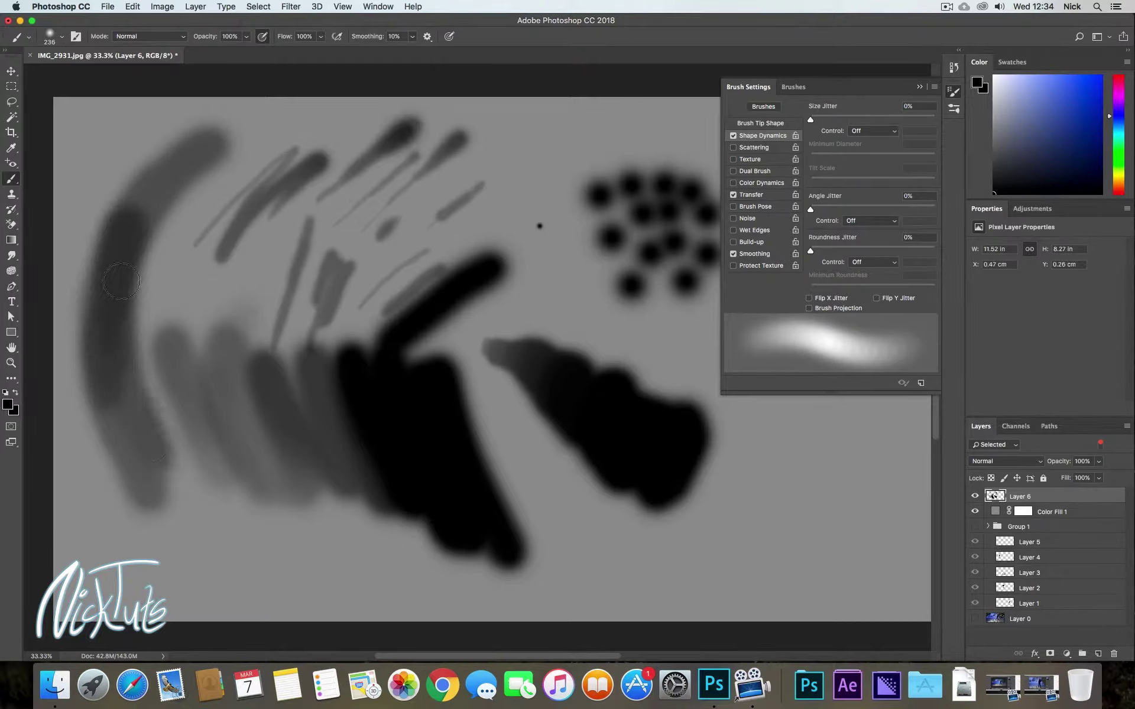
left_click(449, 36)
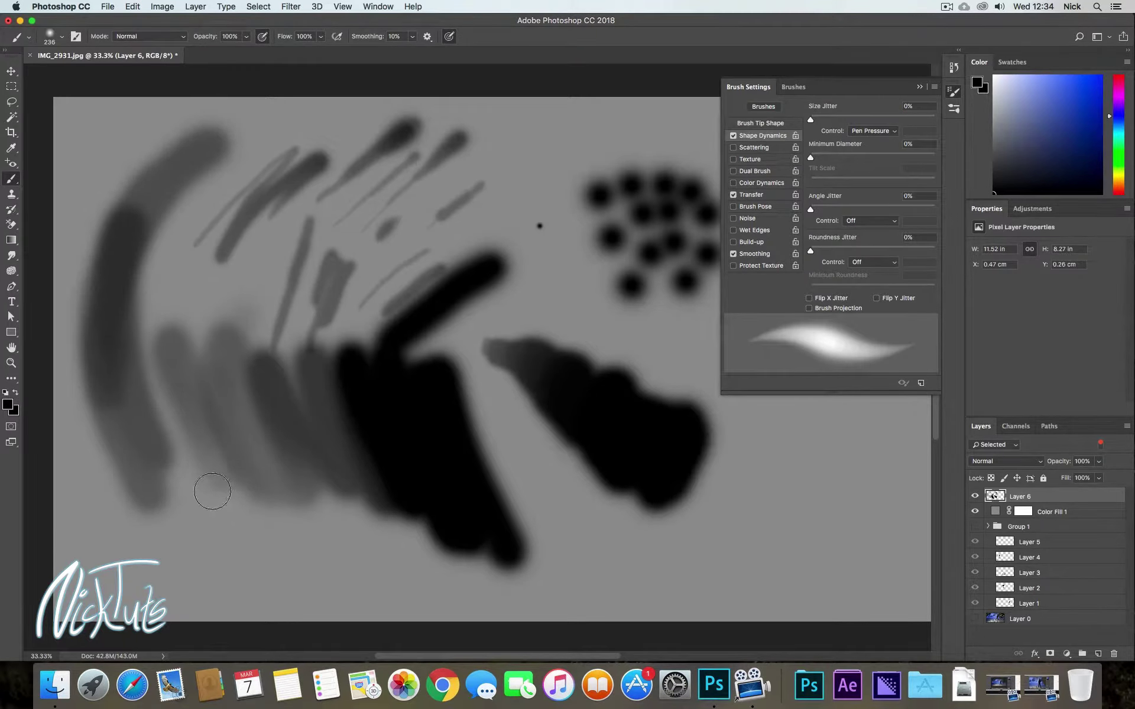
mouse_move(210, 489)
left_mouse_down()
mouse_move(257, 518)
mouse_move(463, 587)
mouse_move(541, 582)
mouse_move(646, 543)
mouse_move(676, 550)
left_mouse_up()
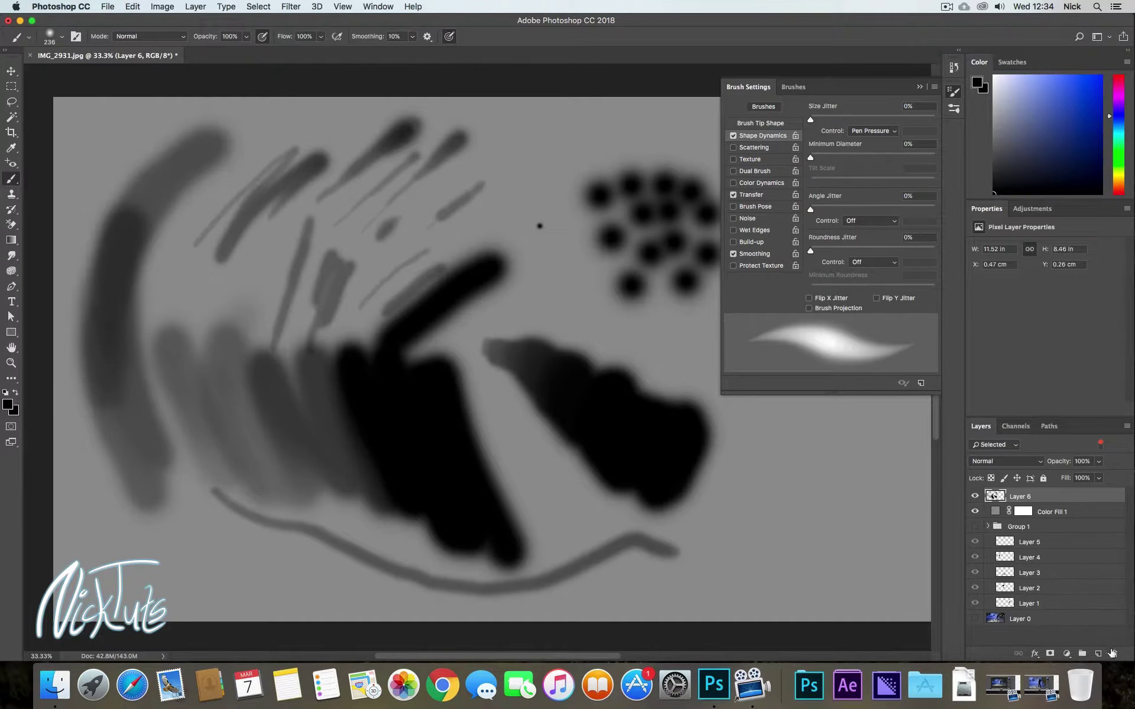
left_click(1111, 652)
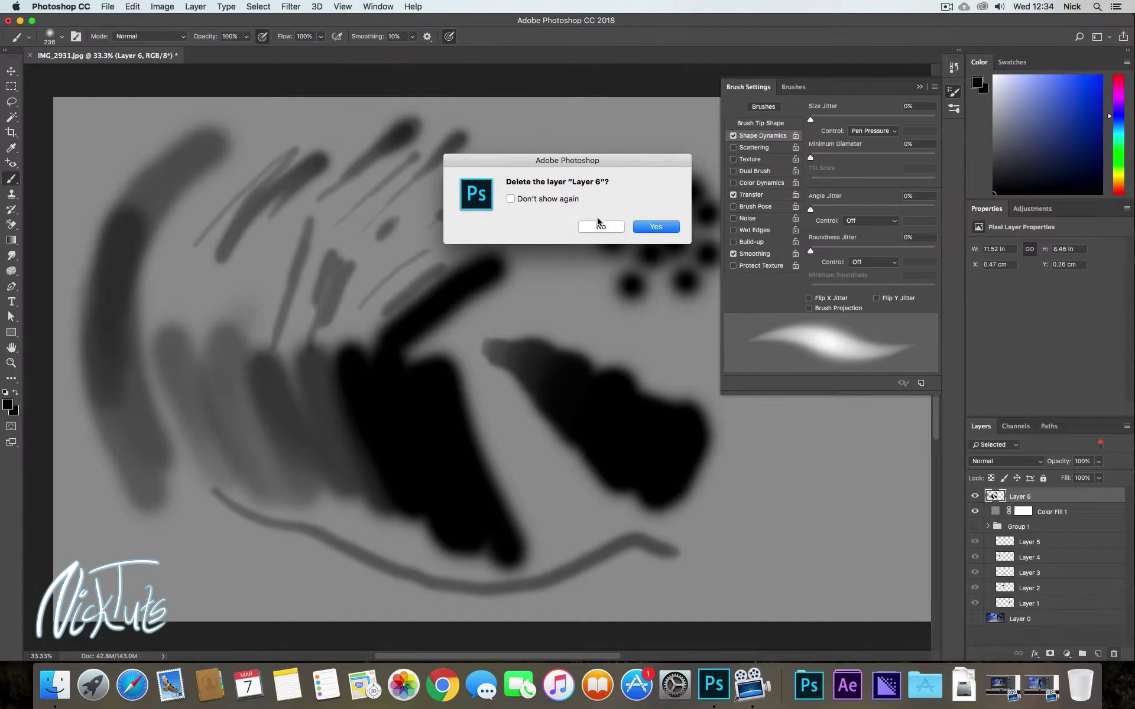
- Confirm deleting Layer 6, add a fresh empty layer, and close Brush Settings
left_click(658, 228)
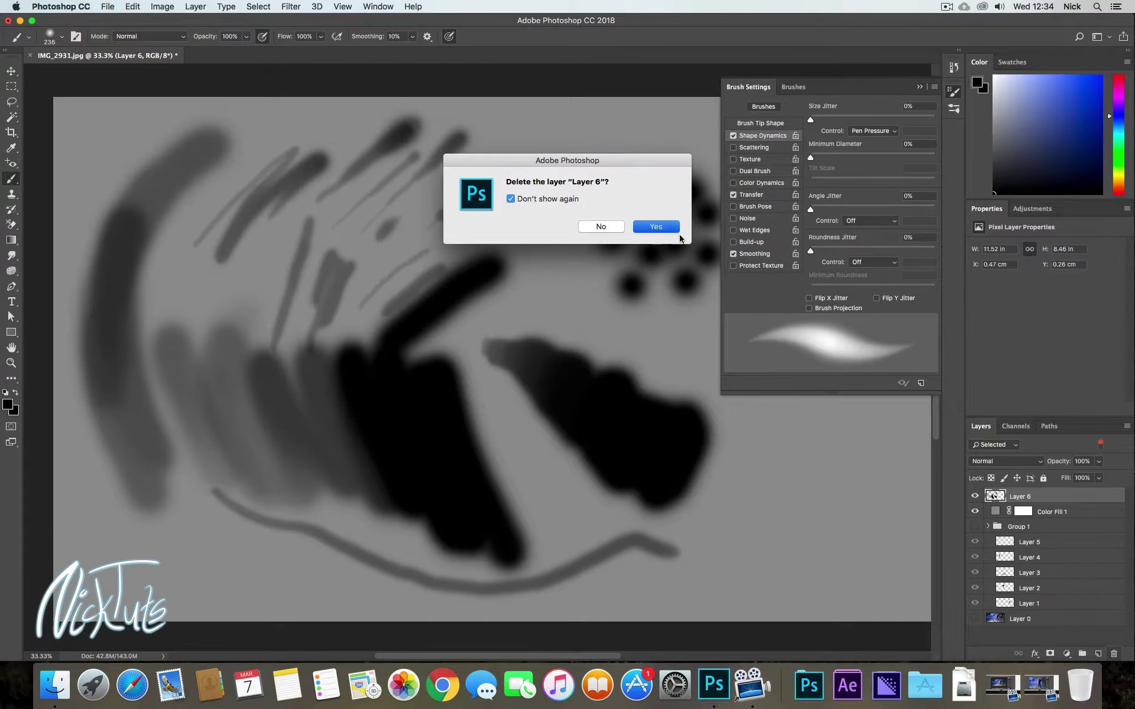
left_click(1098, 653)
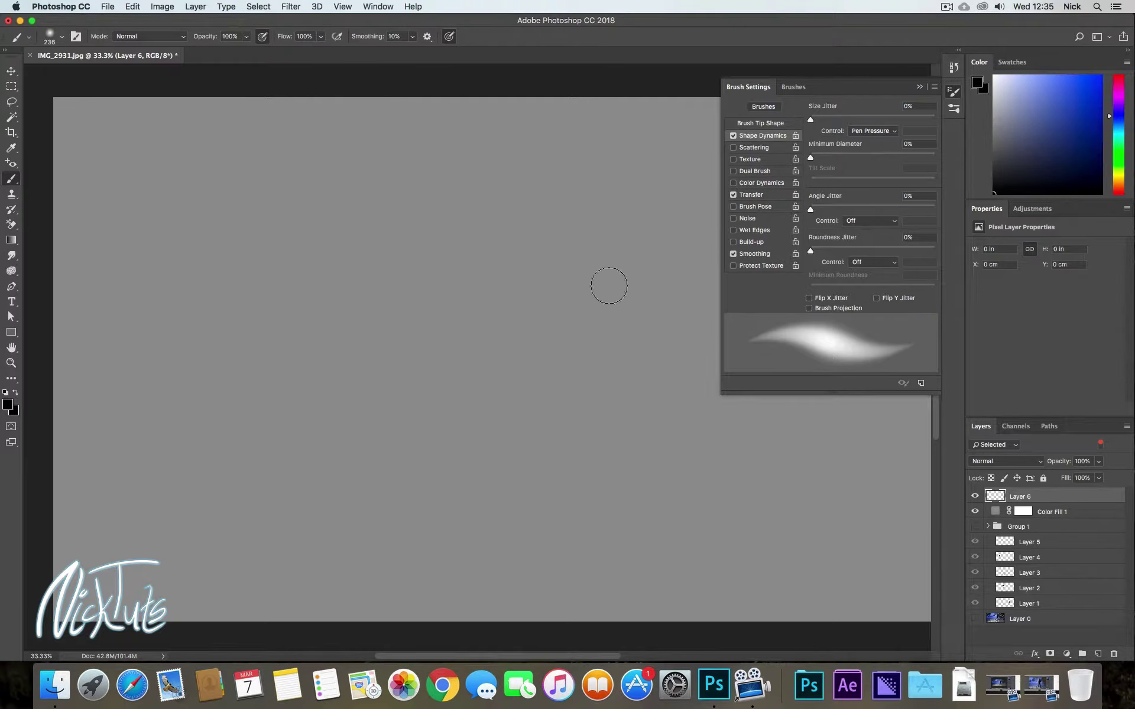
left_click(920, 89)
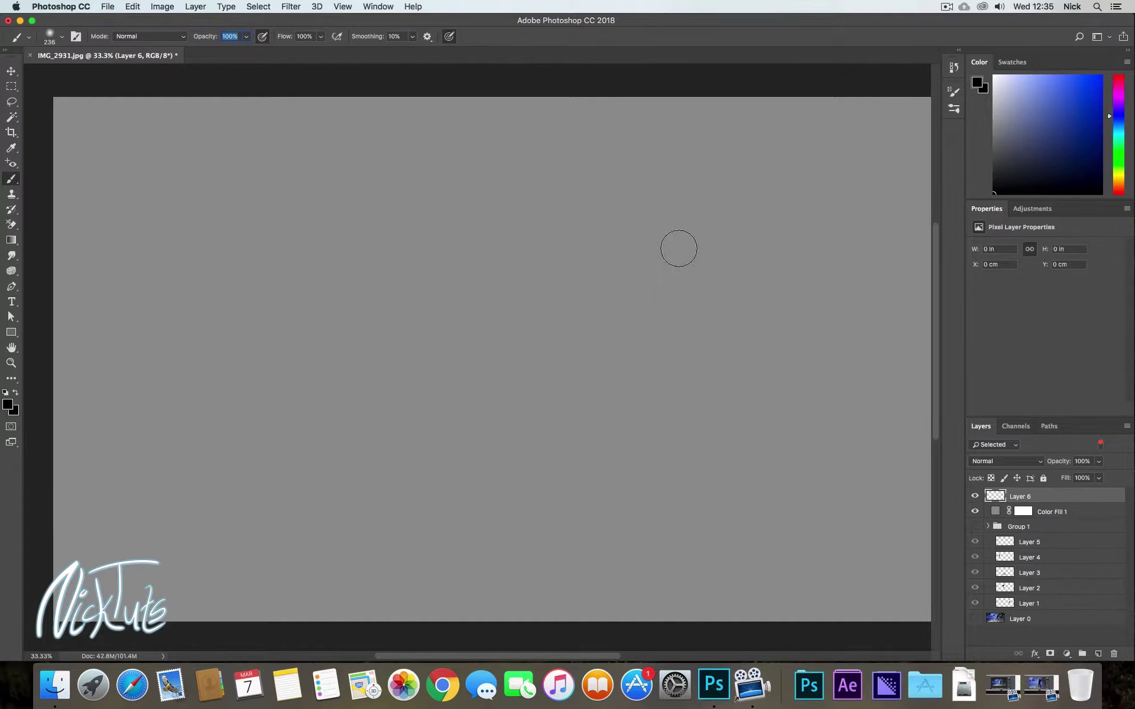
- Set brush opacity to 20% and paint two faint blobs
type("20")
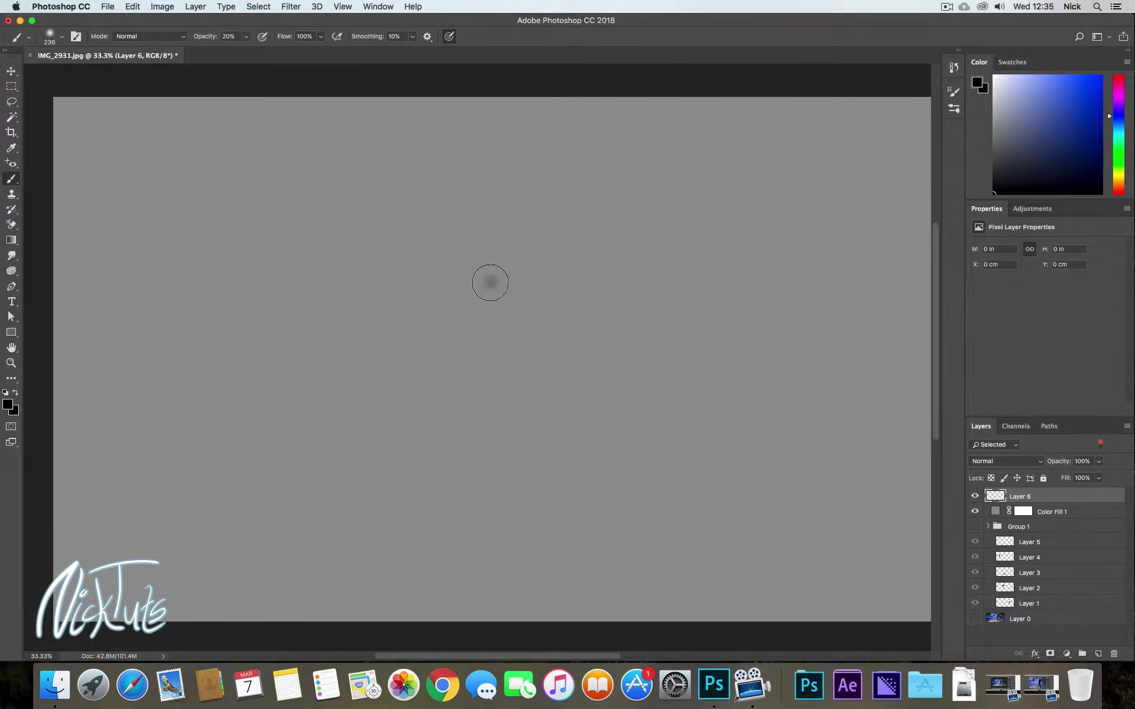
mouse_move(511, 260)
left_mouse_down()
mouse_move(486, 282)
mouse_move(516, 248)
mouse_move(464, 307)
mouse_move(494, 270)
left_mouse_up()
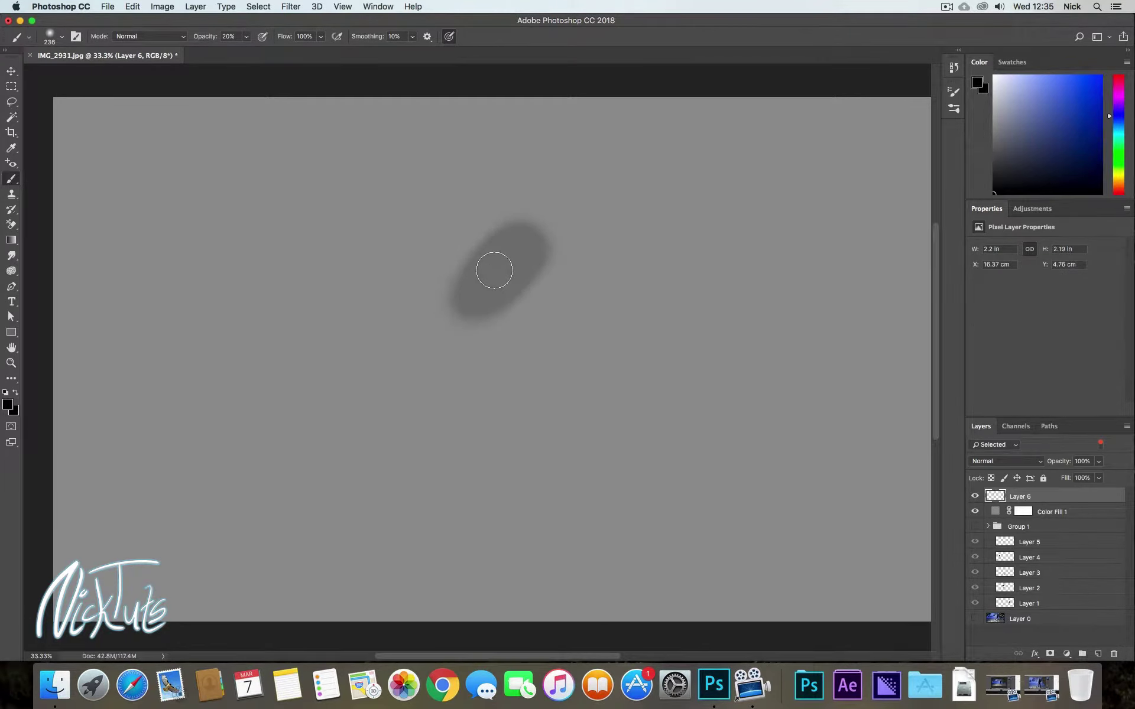
left_click_drag(605, 271, 599, 254)
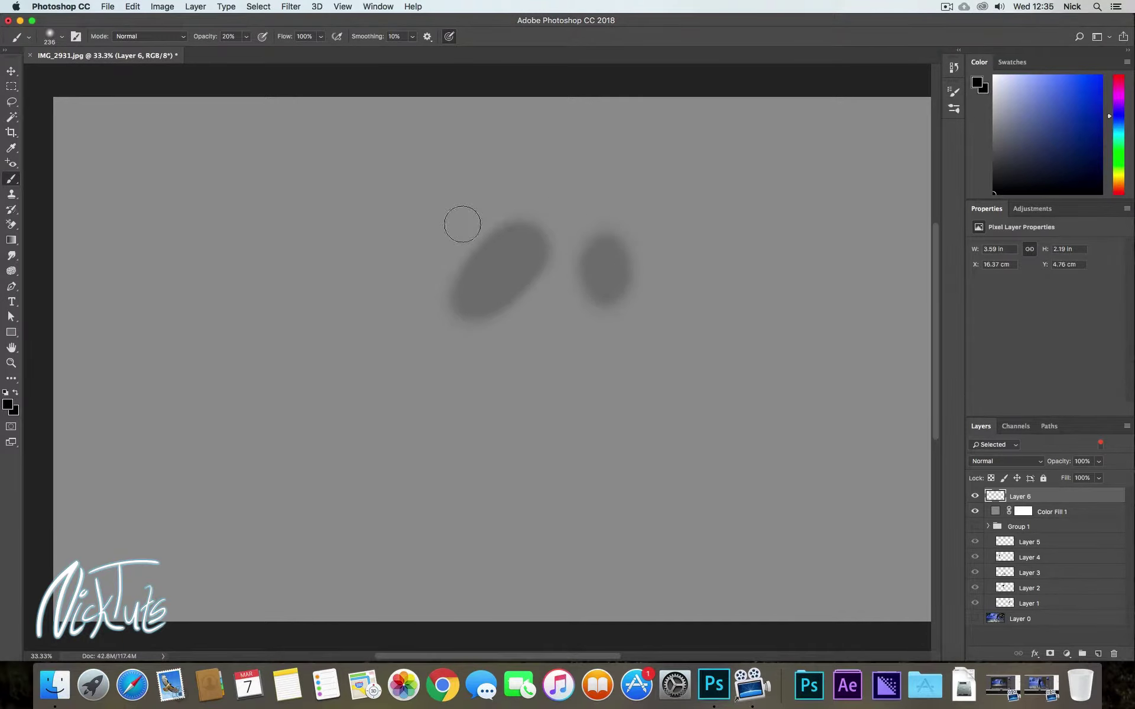
- Darken the left blob by overpainting, then paint a thick black full-opacity stroke
right_click(530, 303)
left_click(501, 264)
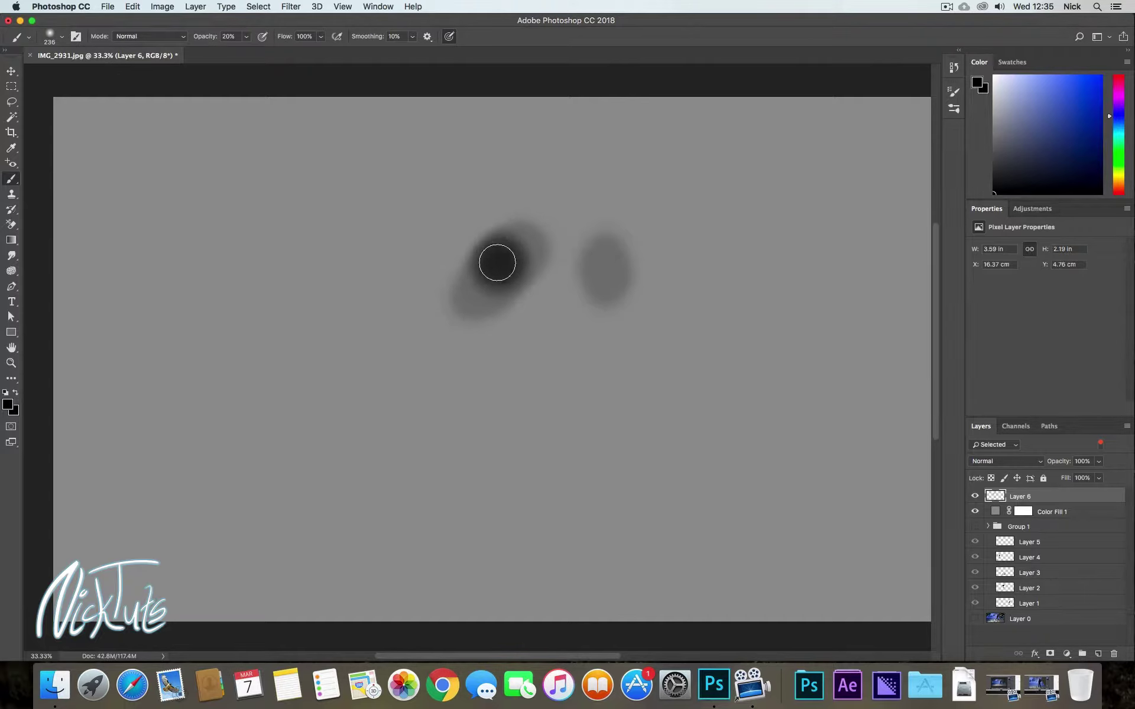
mouse_move(497, 262)
left_mouse_down()
mouse_move(502, 248)
mouse_move(509, 264)
mouse_move(479, 274)
mouse_move(503, 241)
mouse_move(509, 291)
left_mouse_up()
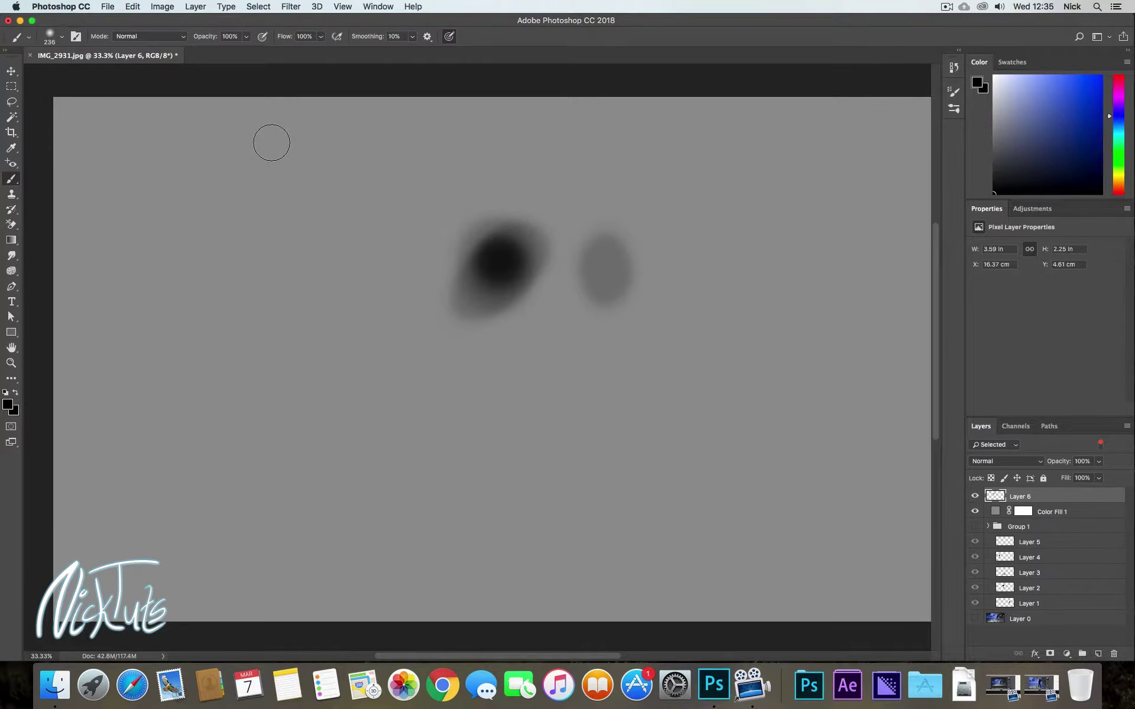
mouse_move(316, 236)
left_mouse_down()
mouse_move(294, 279)
mouse_move(350, 196)
mouse_move(375, 177)
left_mouse_up()
left_click(320, 36)
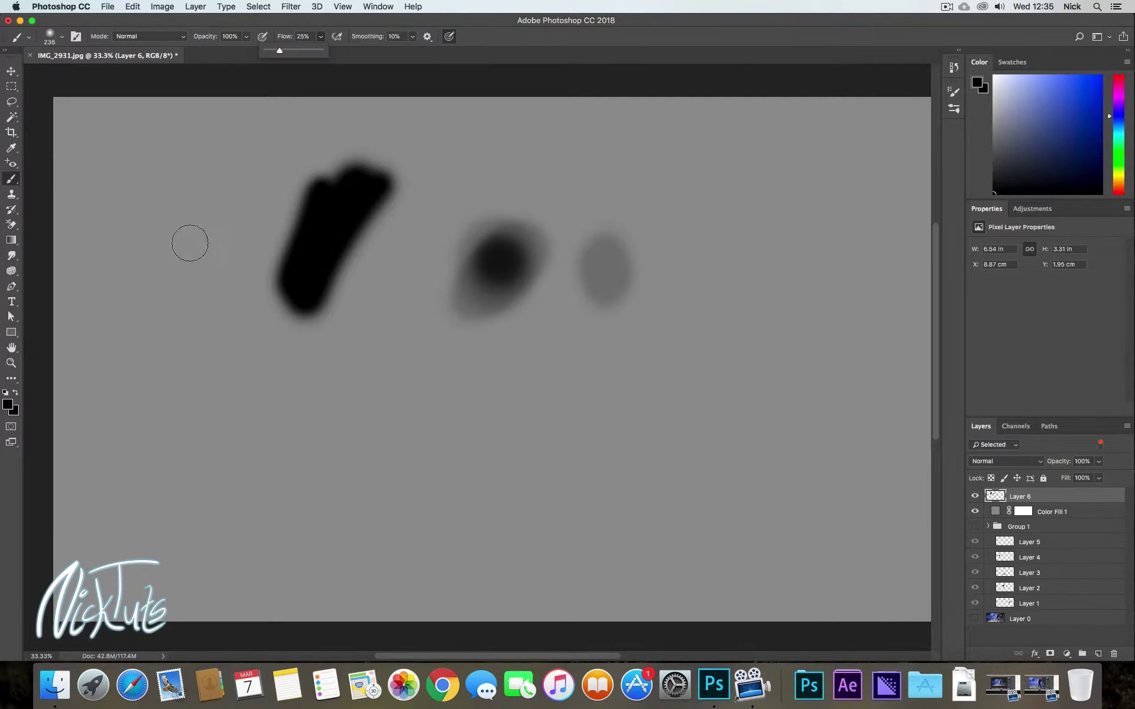
- Paint several soft dark strokes across the canvas at 25% flow
left_click_drag(196, 223, 206, 385)
left_click_drag(242, 461, 269, 500)
right_click(269, 500)
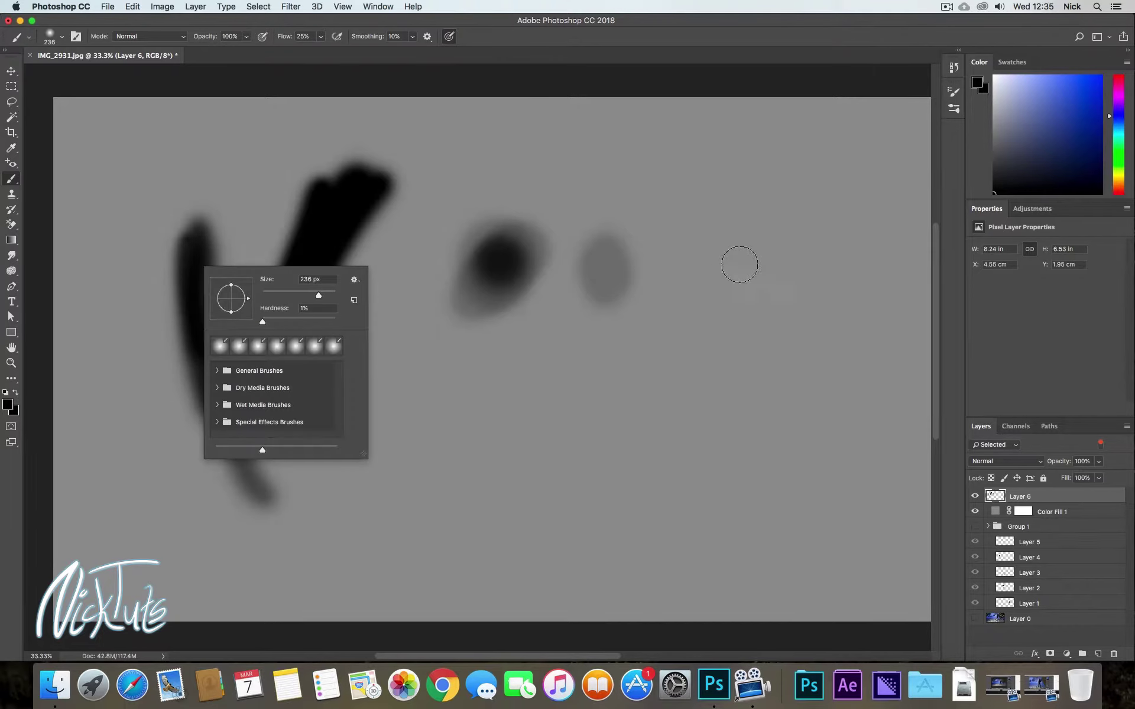
mouse_move(762, 238)
left_mouse_down()
mouse_move(729, 326)
mouse_move(753, 245)
mouse_move(691, 375)
mouse_move(739, 279)
mouse_move(641, 425)
mouse_move(701, 352)
mouse_move(519, 513)
mouse_move(704, 358)
mouse_move(479, 528)
mouse_move(507, 517)
mouse_move(673, 391)
mouse_move(459, 517)
mouse_move(535, 479)
mouse_move(673, 299)
left_mouse_up()
mouse_move(627, 336)
left_mouse_down()
mouse_move(446, 436)
mouse_move(347, 460)
mouse_move(428, 435)
mouse_move(608, 343)
mouse_move(468, 427)
mouse_move(494, 412)
mouse_move(458, 457)
mouse_move(547, 423)
mouse_move(646, 256)
mouse_move(775, 157)
mouse_move(538, 199)
mouse_move(773, 179)
mouse_move(488, 200)
left_mouse_up()
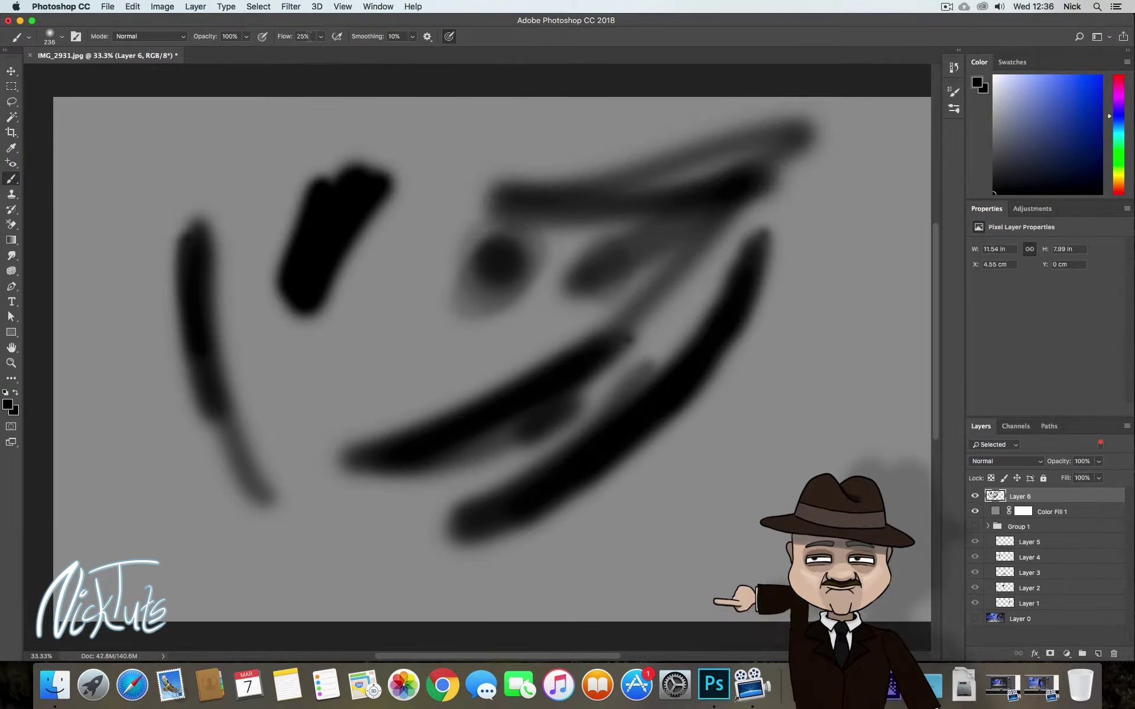
- Drop Flow to 1% and build up faint grey strokes on the right
left_click_drag(323, 36, 278, 48)
left_click_drag(869, 290, 674, 520)
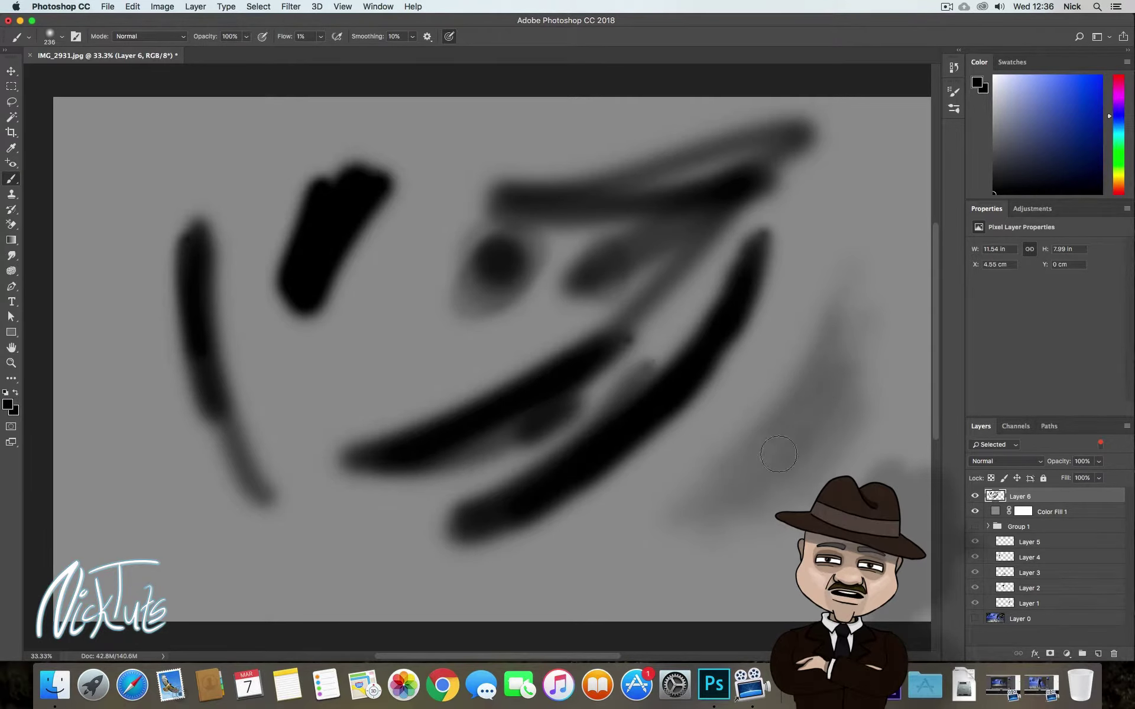
right_click(821, 381)
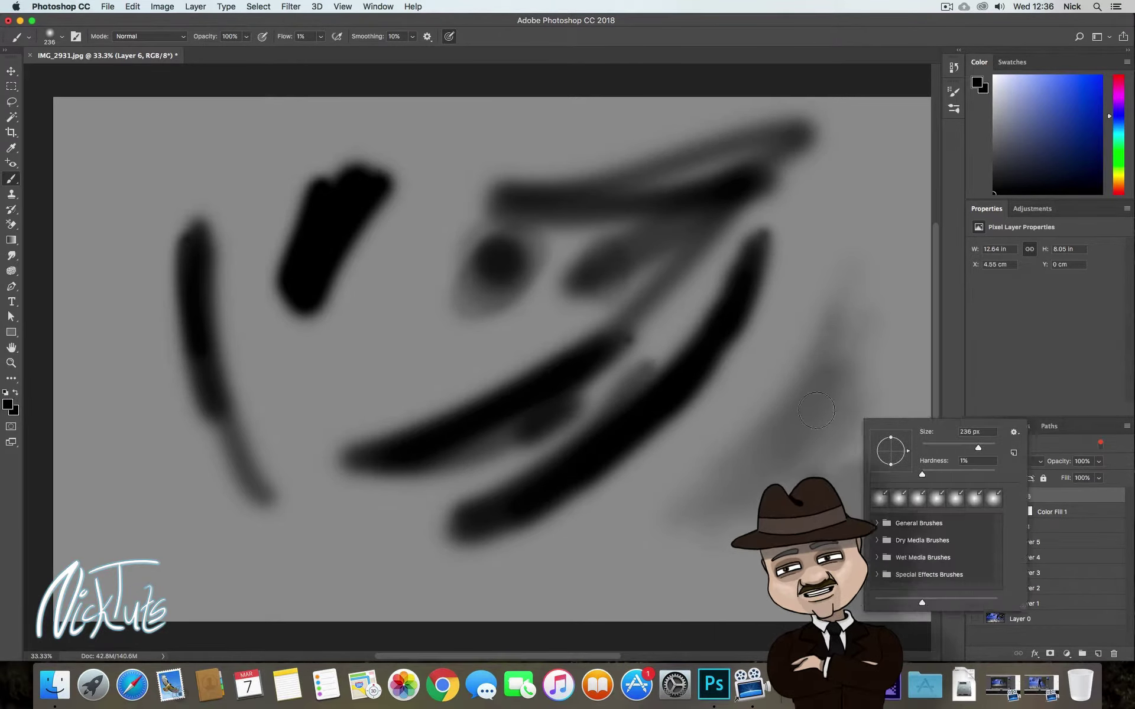
key("Escape")
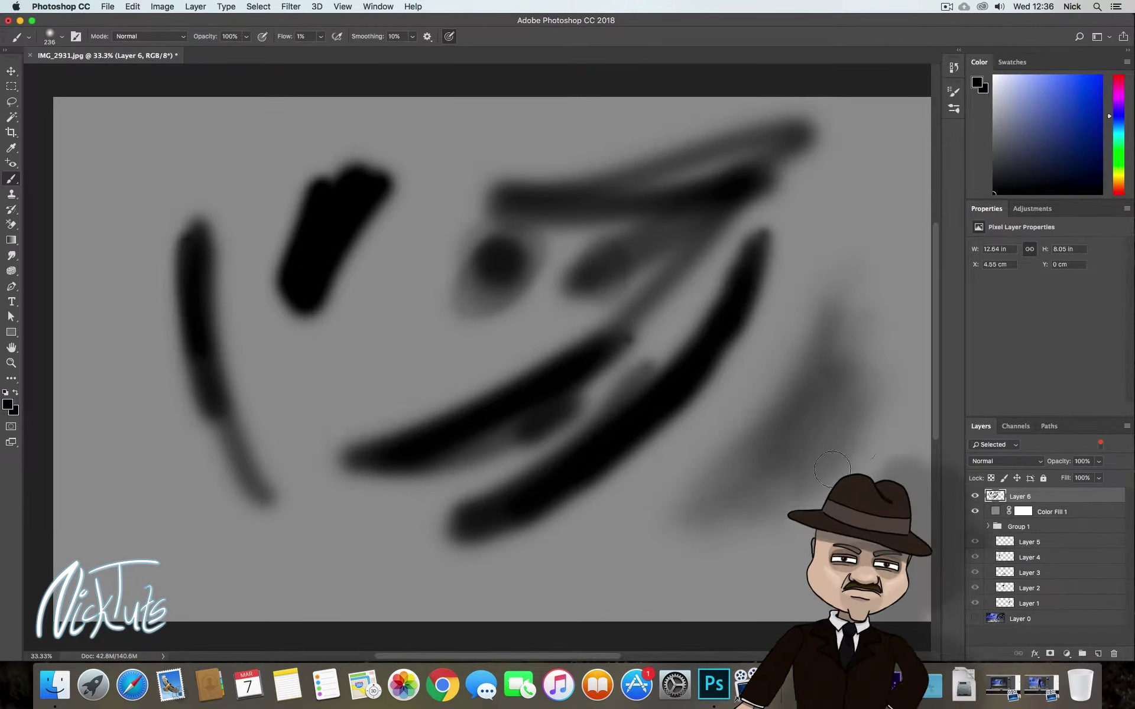
left_click_drag(876, 400, 710, 503)
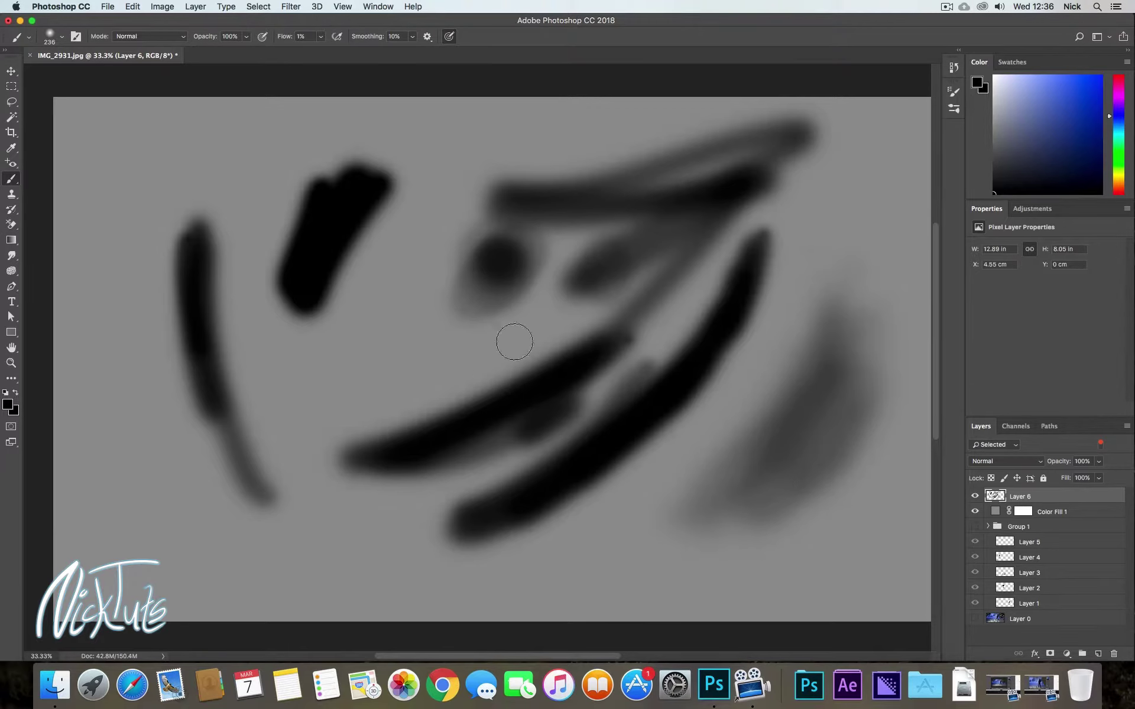
- Raise brush flow and smoothing to 100%, then paint smoothed zigzag and curved strokes
left_click(320, 37)
left_click_drag(318, 50, 467, 50)
left_click(413, 36)
left_click_drag(107, 142, 568, 567)
left_click_drag(431, 222, 768, 467)
left_click_drag(440, 155, 626, 153)
- Paint two thin test curves below the thin lines, then drop smoothing to 0%
right_click(496, 142)
key("Escape")
left_click_drag(447, 188, 483, 184)
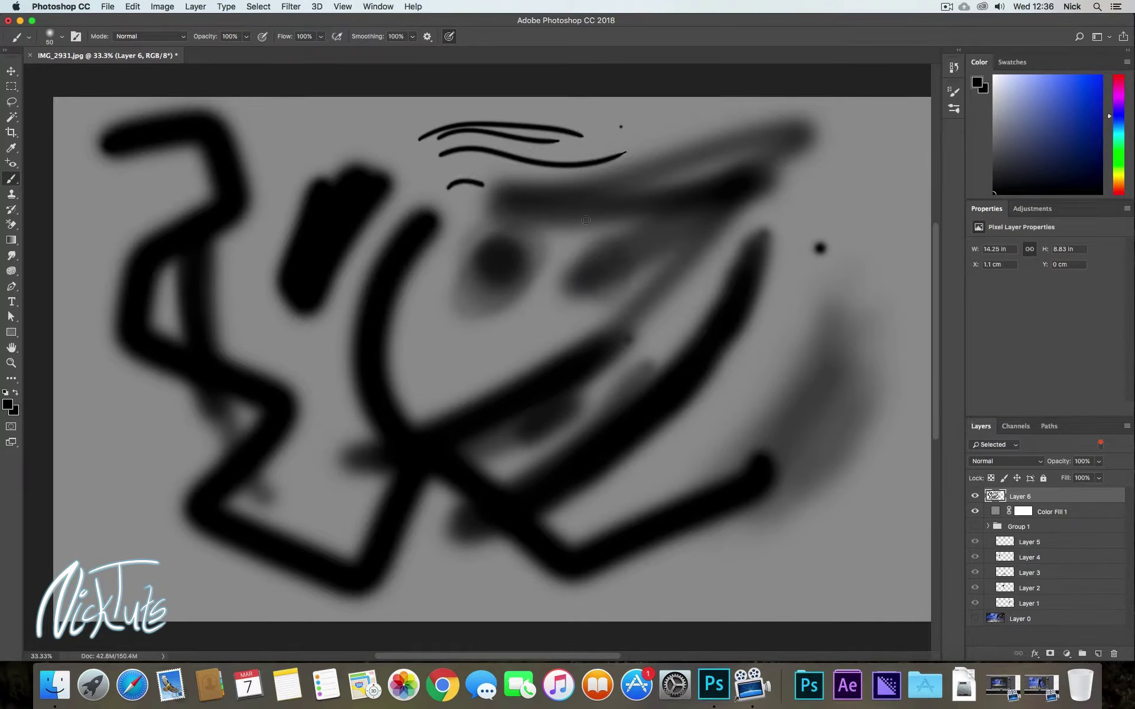
left_click_drag(586, 220, 647, 192)
left_click(412, 36)
left_click_drag(412, 50, 314, 59)
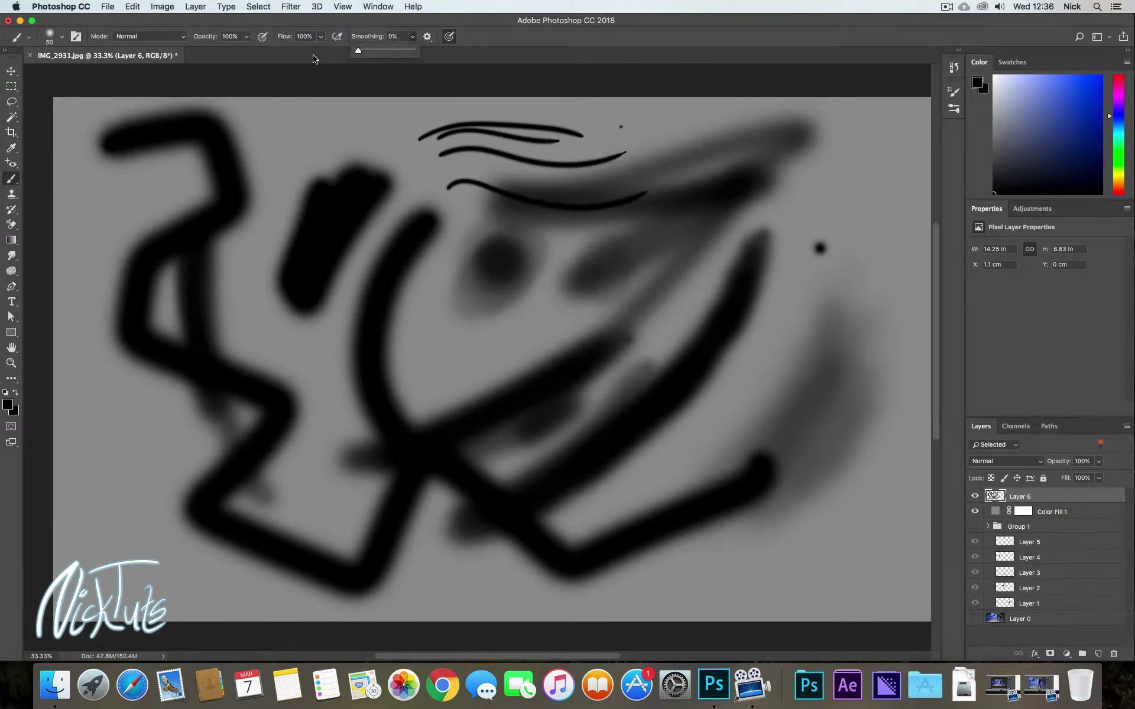
- Paint a curved test stroke with smoothing at 0%
mouse_move(453, 214)
left_mouse_down()
mouse_move(609, 252)
mouse_move(663, 217)
left_mouse_up()
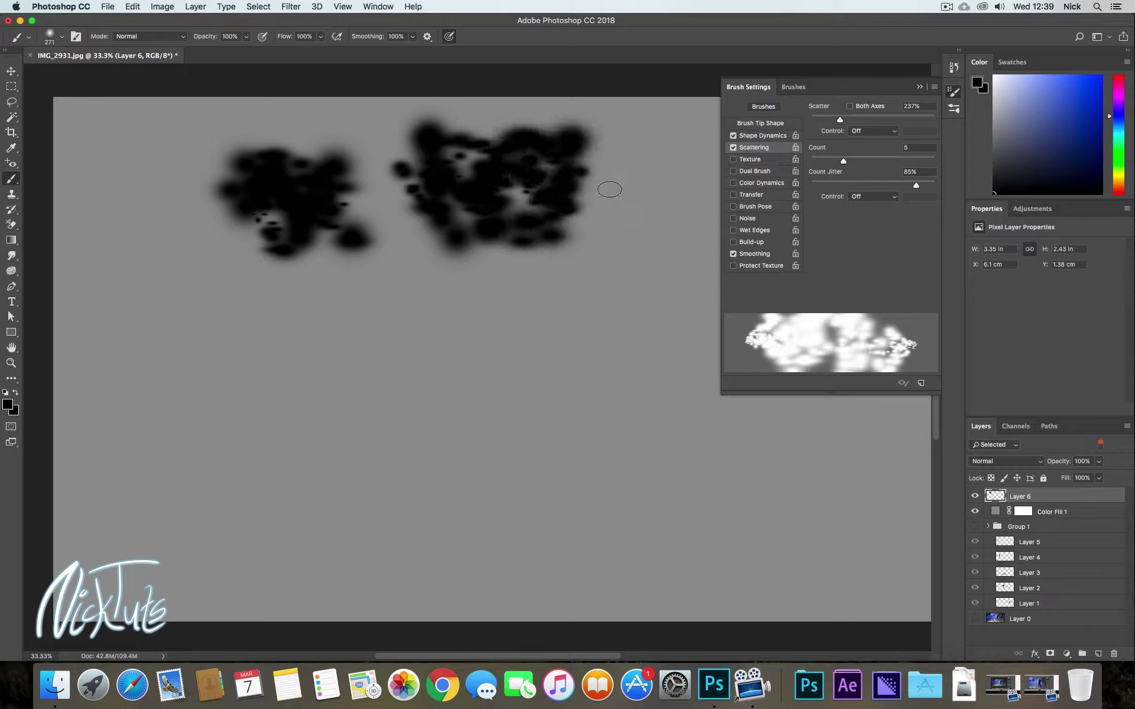
- Paint a sweep of scattered daubs across the canvas, then undo it
mouse_move(611, 185)
left_mouse_down()
mouse_move(696, 214)
mouse_move(672, 259)
mouse_move(535, 269)
mouse_move(436, 243)
mouse_move(376, 263)
mouse_move(451, 303)
mouse_move(537, 313)
mouse_move(566, 330)
mouse_move(580, 360)
mouse_move(390, 357)
mouse_move(336, 294)
left_mouse_up()
key("super+z")
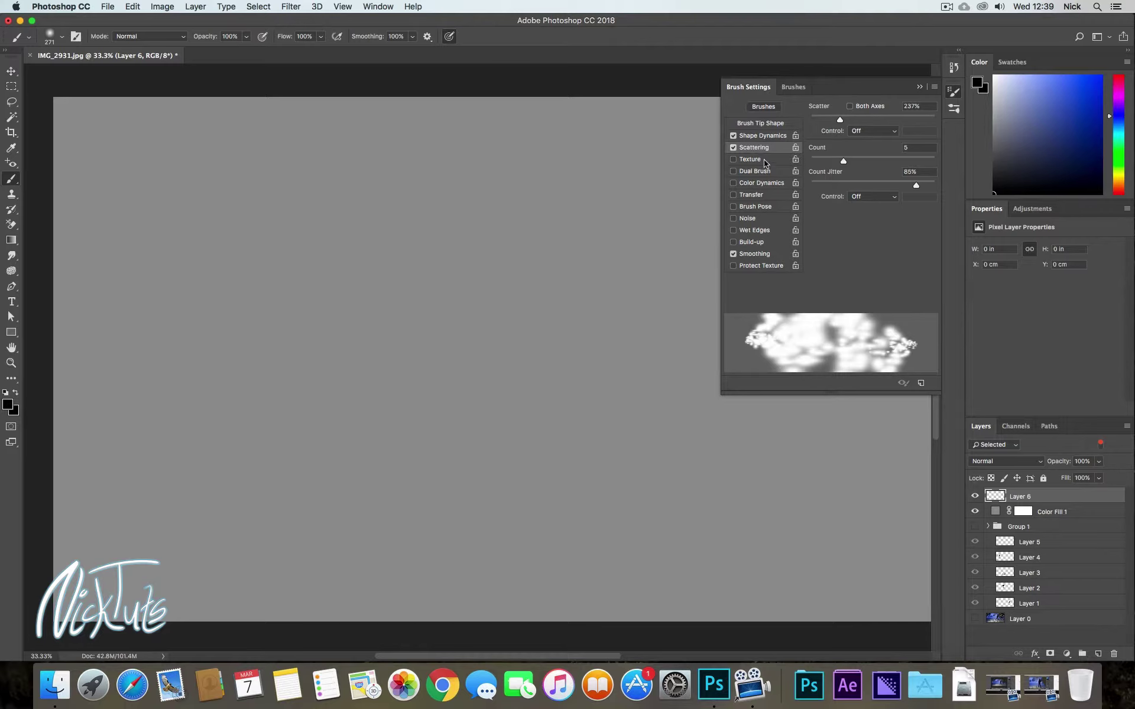
- Swap Scattering for Texture at 154% scale, paint a textured stroke, and adjust contrast
left_click(733, 148)
left_click(748, 160)
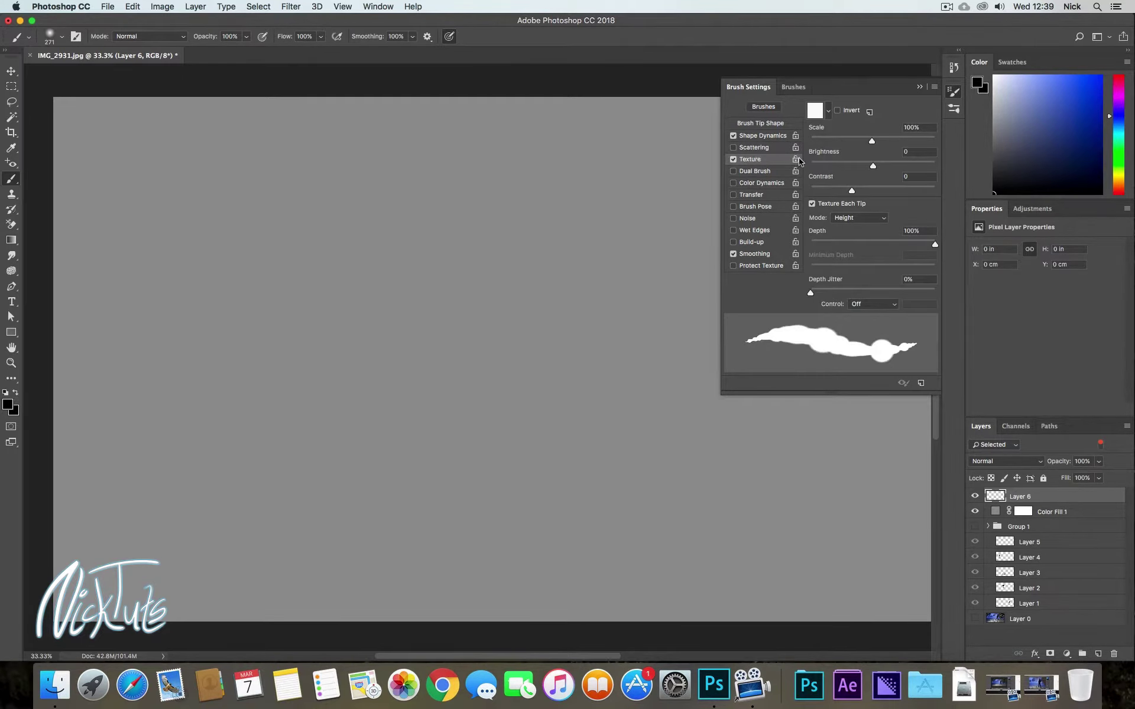
left_click_drag(871, 140, 890, 141)
left_click_drag(352, 203, 635, 195)
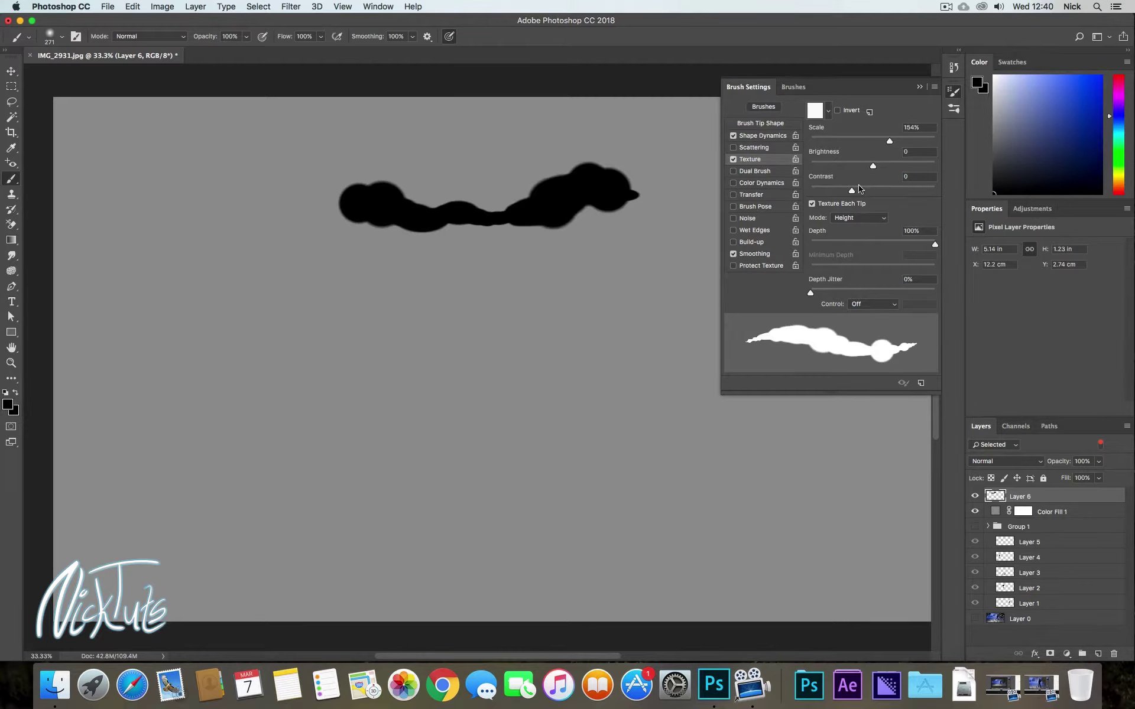
mouse_move(853, 190)
left_mouse_down()
mouse_move(901, 190)
mouse_move(854, 191)
left_mouse_up()
- Replace Texture with Dual Brush using the 16 px tip and paint wavy, looping strokes
left_click(733, 159)
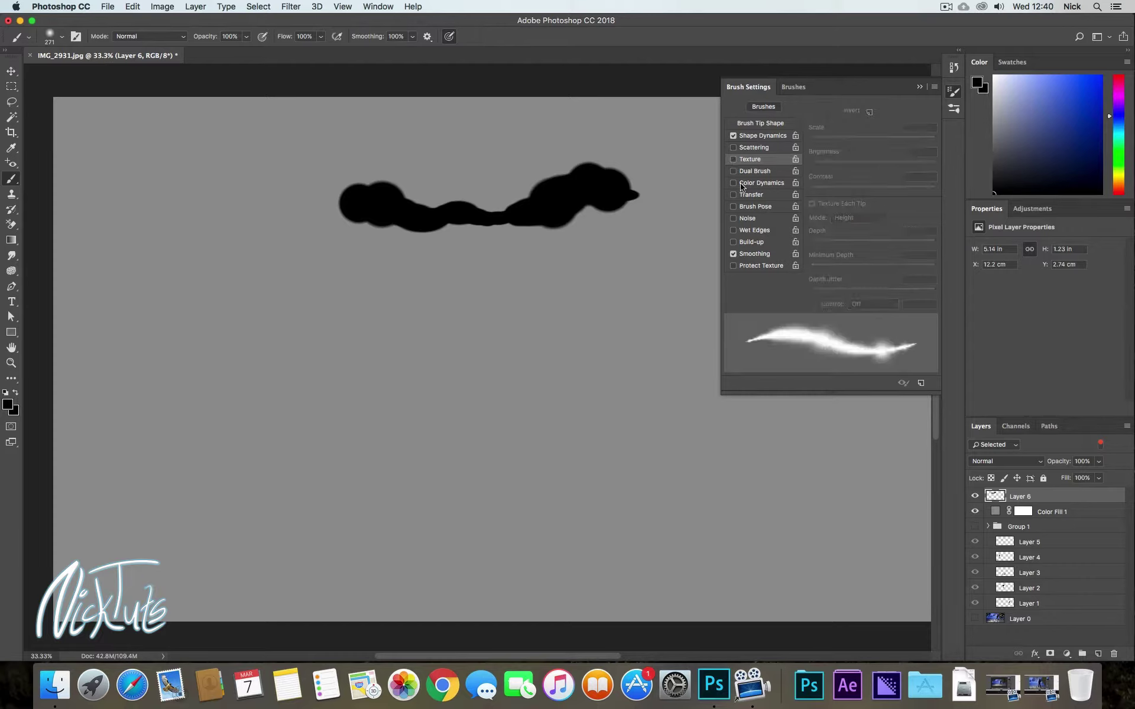
left_click(756, 171)
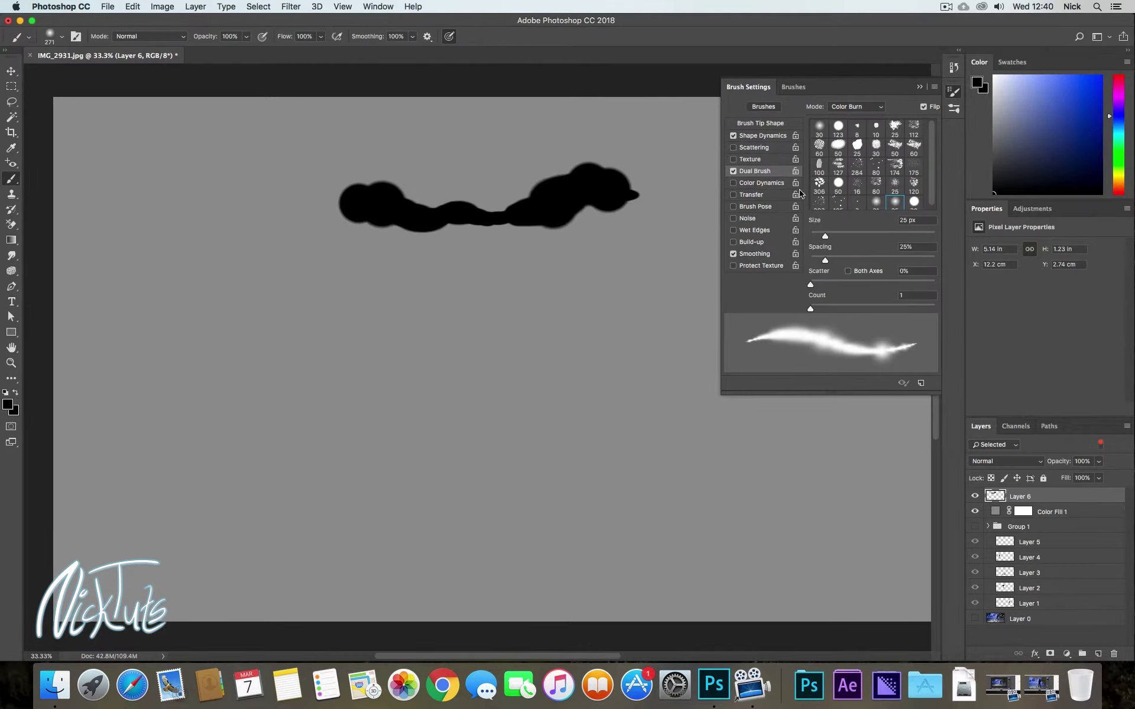
left_click(856, 183)
left_click_drag(390, 313, 626, 311)
mouse_move(621, 331)
left_mouse_down()
mouse_move(418, 363)
mouse_move(648, 329)
left_mouse_up()
- Paint more looping and wavy dual-brush strokes, then undo all the test strokes
right_click(559, 257)
right_click(630, 267)
left_click(539, 271)
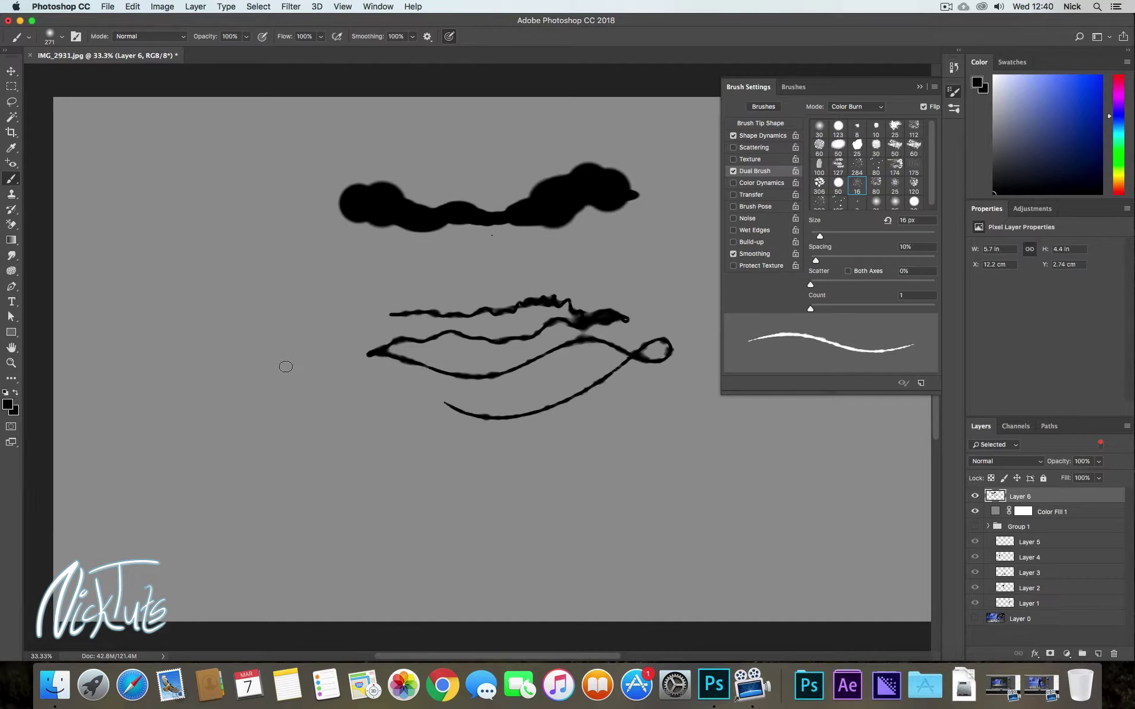
mouse_move(293, 375)
left_mouse_down()
mouse_move(344, 368)
mouse_move(438, 438)
mouse_move(486, 414)
mouse_move(411, 441)
mouse_move(317, 441)
mouse_move(379, 447)
mouse_move(476, 523)
mouse_move(571, 433)
mouse_move(635, 435)
mouse_move(691, 464)
left_mouse_up()
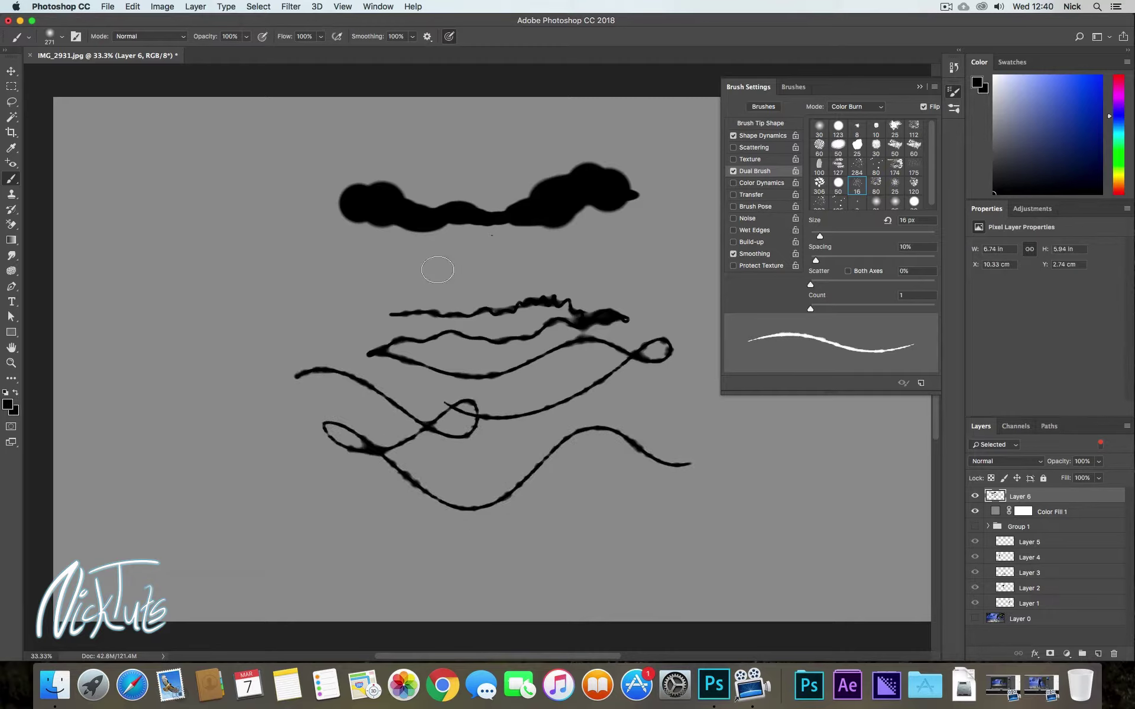
mouse_move(236, 247)
left_mouse_down()
mouse_move(256, 232)
mouse_move(320, 277)
mouse_move(366, 254)
mouse_move(396, 261)
left_mouse_up()
right_click(324, 256)
left_click(199, 328)
left_click(210, 289)
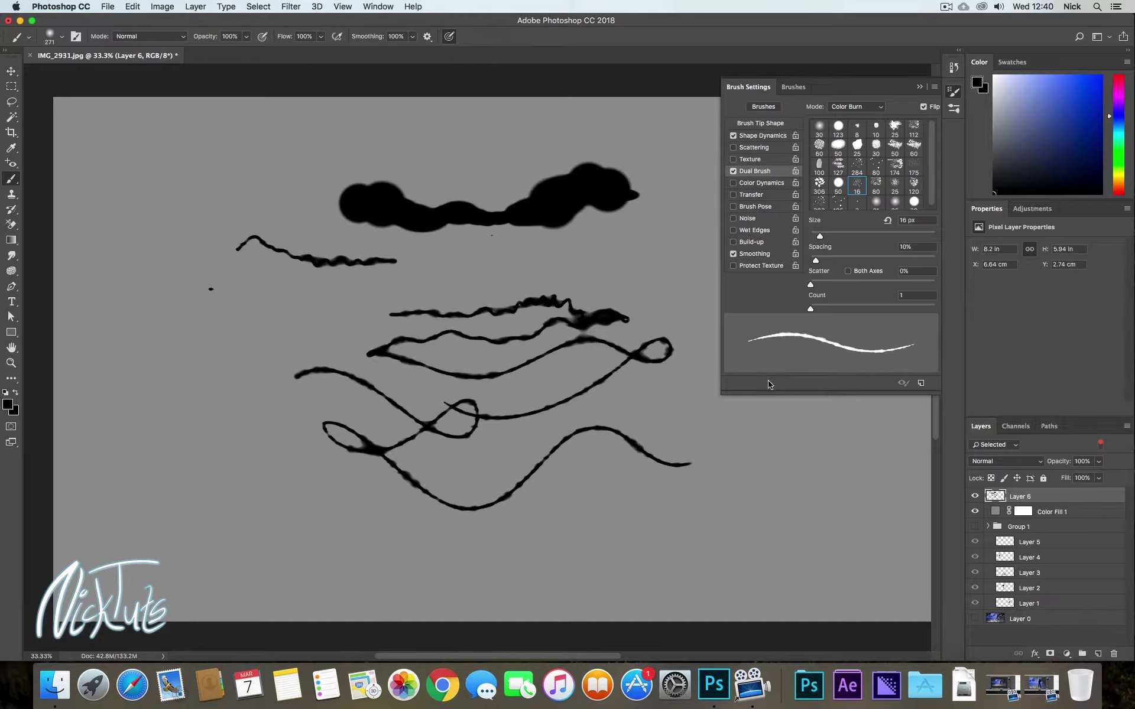
key("super+alt+z")
key("super+alt+z")
key("super+alt+z")
key("super+alt+z")
key("super+alt+z")
key("super+alt+z")
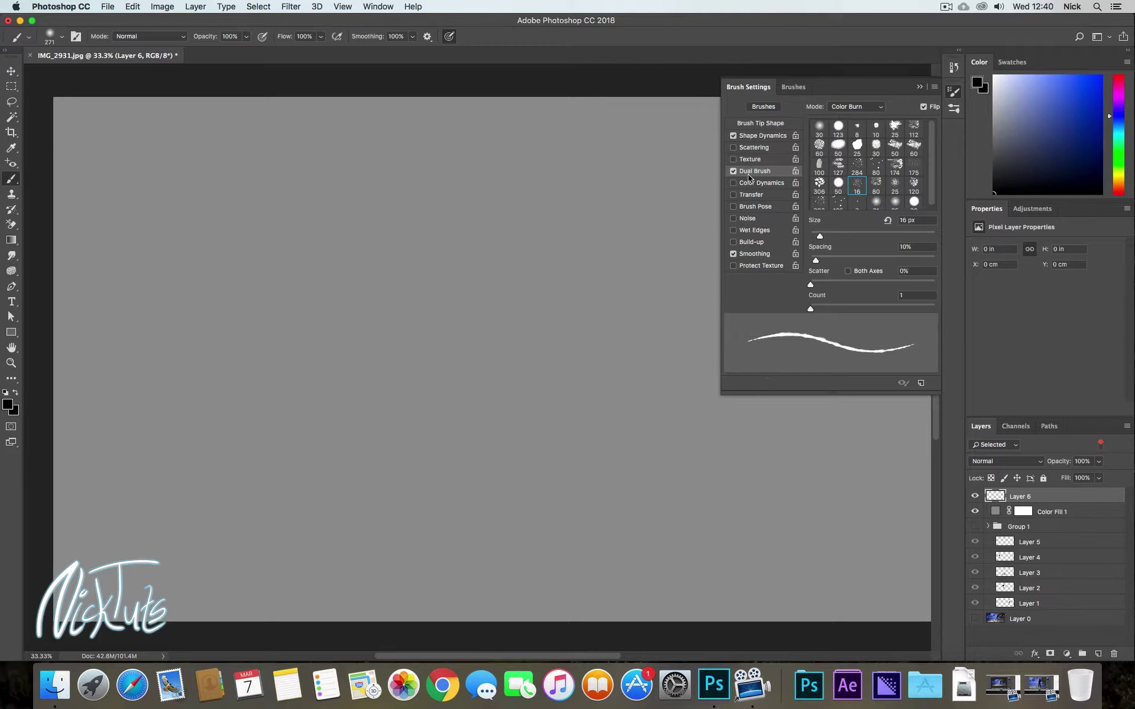
- Replace Dual Brush with Color Dynamics at 24% foreground/background jitter
left_click(733, 171)
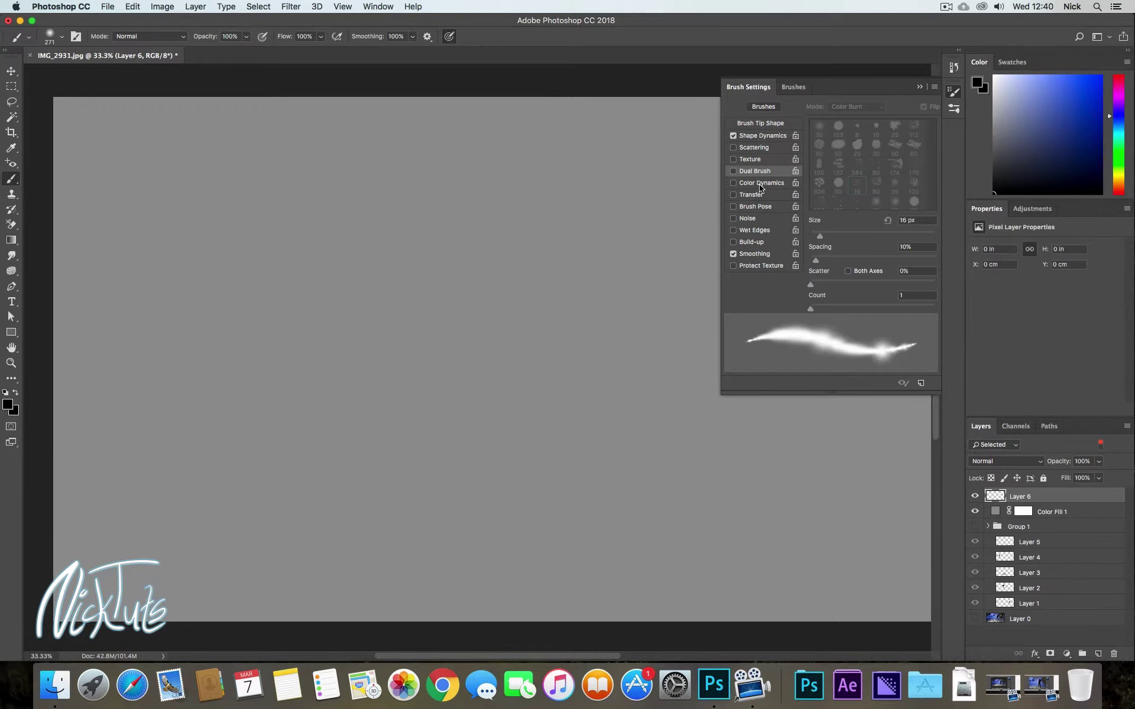
left_click(762, 184)
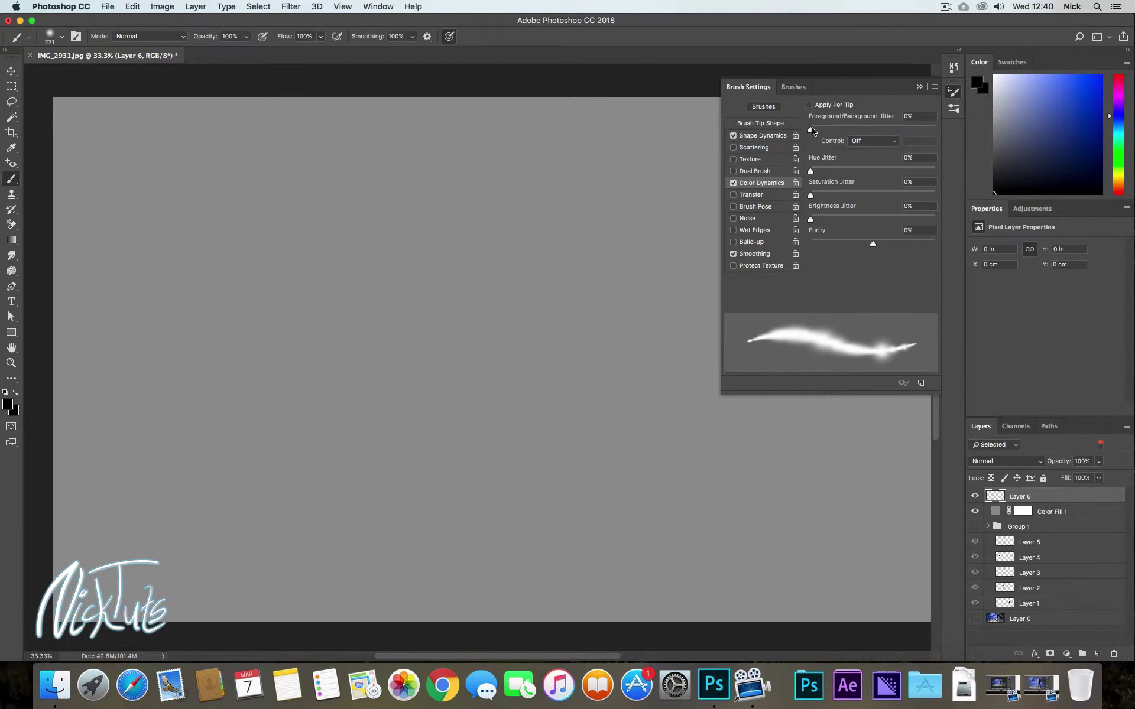
left_click_drag(810, 130, 841, 129)
- Reset the colours and set the foreground colour to bright purple
key("d")
key("x")
left_click(1033, 112)
key("x")
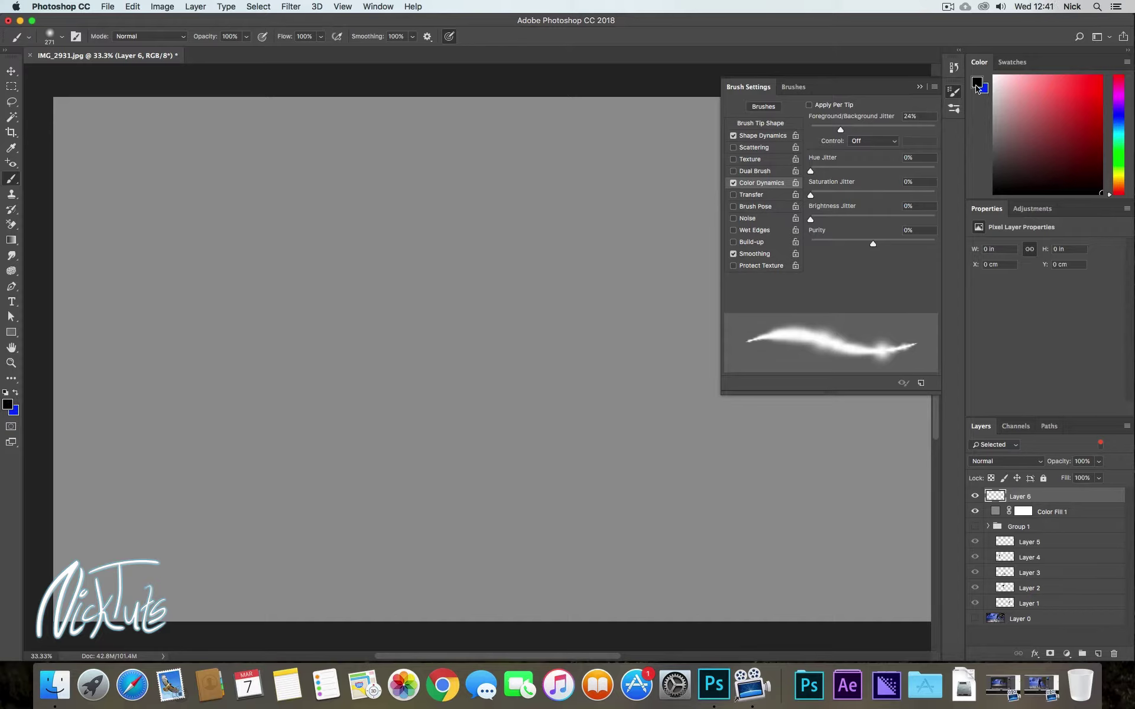
key("x")
key("x")
key("x")
key("x")
left_click_drag(1120, 153, 1121, 104)
left_click(1100, 76)
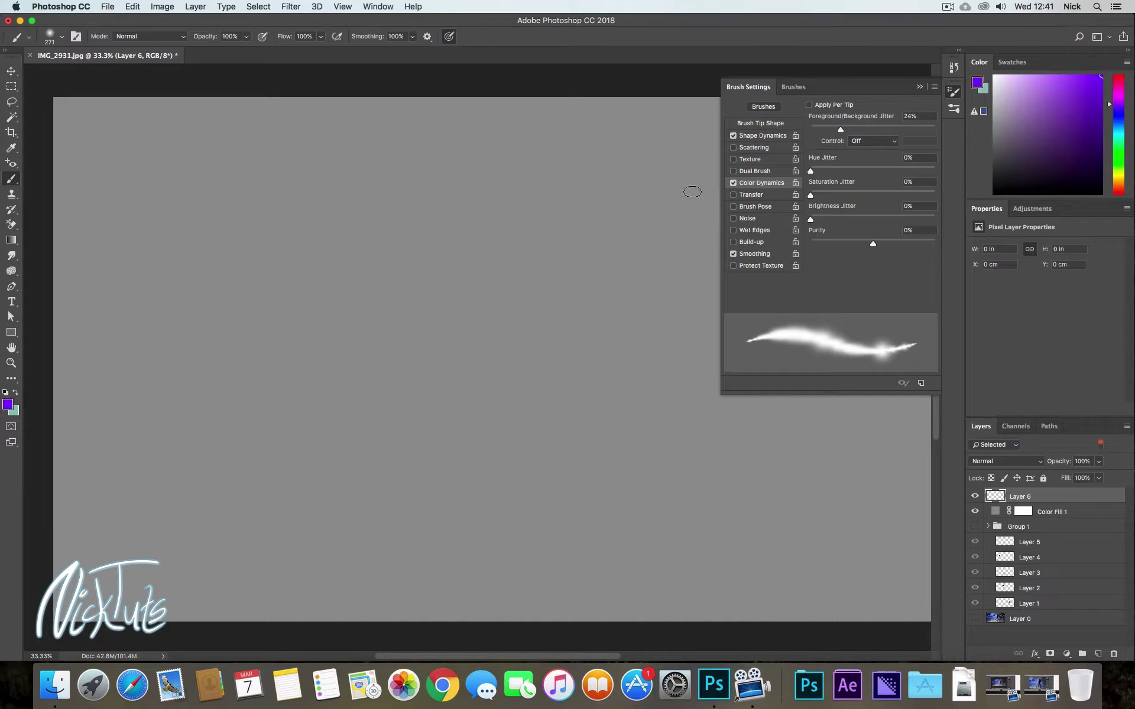
- Paint purple and orange test strokes with hue jitter 23% and saturation jitter 62%
mouse_move(449, 265)
left_mouse_down()
mouse_move(486, 246)
mouse_move(502, 264)
mouse_move(541, 266)
mouse_move(567, 245)
mouse_move(559, 280)
mouse_move(437, 301)
mouse_move(538, 298)
left_mouse_up()
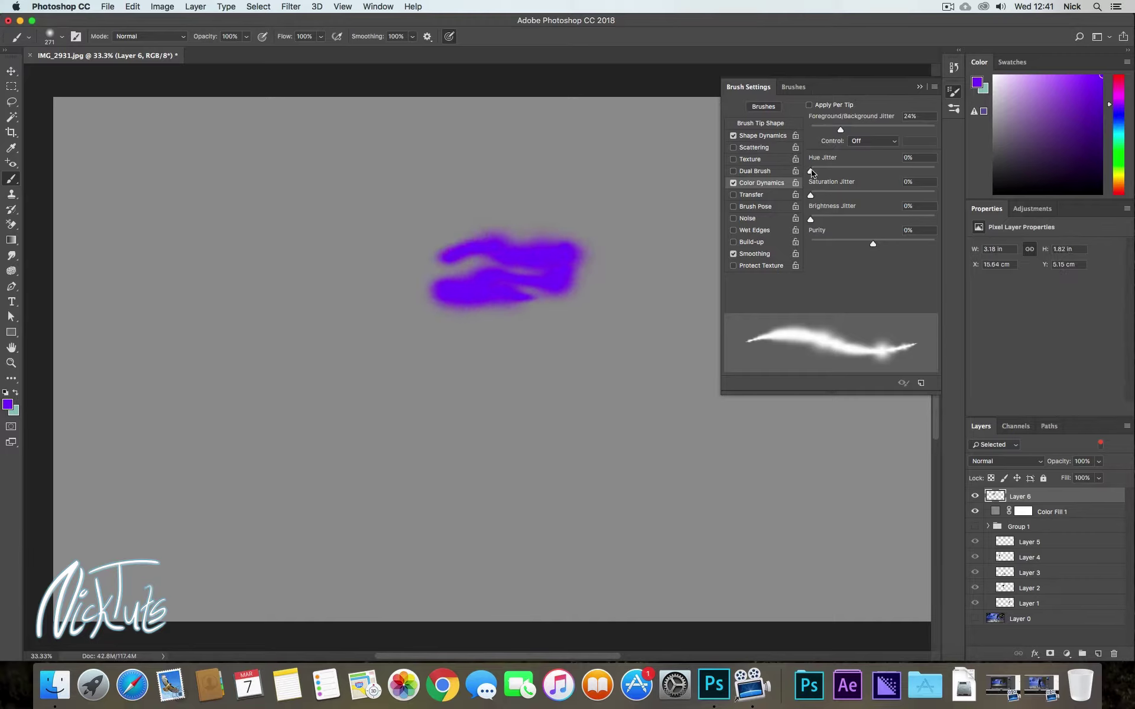
left_click_drag(485, 189, 617, 225)
left_click_drag(812, 171, 935, 172)
mouse_move(371, 198)
left_mouse_down()
mouse_move(412, 196)
mouse_move(385, 215)
mouse_move(445, 231)
left_mouse_up()
mouse_move(934, 172)
left_mouse_down()
mouse_move(836, 168)
mouse_move(887, 195)
left_mouse_up()
mouse_move(603, 266)
left_mouse_down()
mouse_move(631, 259)
mouse_move(632, 239)
mouse_move(532, 241)
mouse_move(543, 212)
mouse_move(509, 226)
mouse_move(541, 269)
left_mouse_up()
right_click(608, 273)
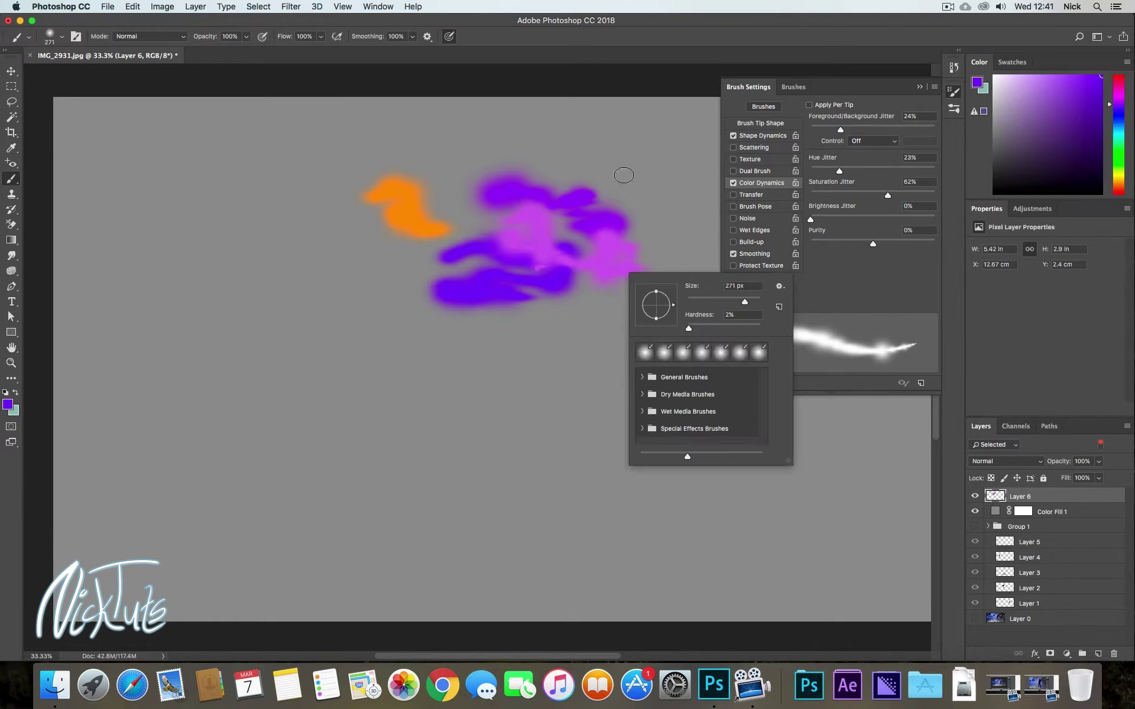
left_click(603, 189)
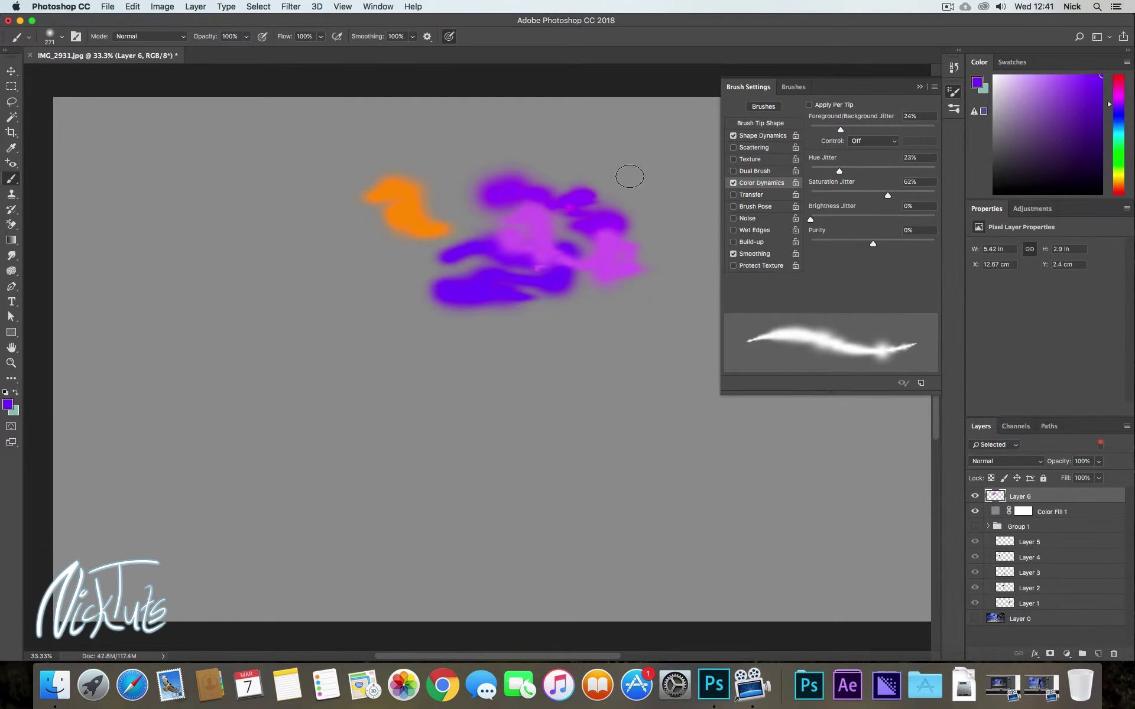
- Enable Apply Per Tip, raise hue jitter to 41% and saturation to about 80%, painting blue-cyan strokes
left_click(809, 105)
mouse_move(646, 157)
left_mouse_down()
mouse_move(627, 175)
mouse_move(653, 186)
mouse_move(648, 199)
mouse_move(626, 210)
mouse_move(674, 234)
mouse_move(673, 256)
mouse_move(621, 311)
mouse_move(613, 276)
mouse_move(665, 248)
mouse_move(596, 259)
mouse_move(629, 227)
mouse_move(670, 241)
mouse_move(675, 291)
mouse_move(617, 327)
mouse_move(576, 328)
left_mouse_up()
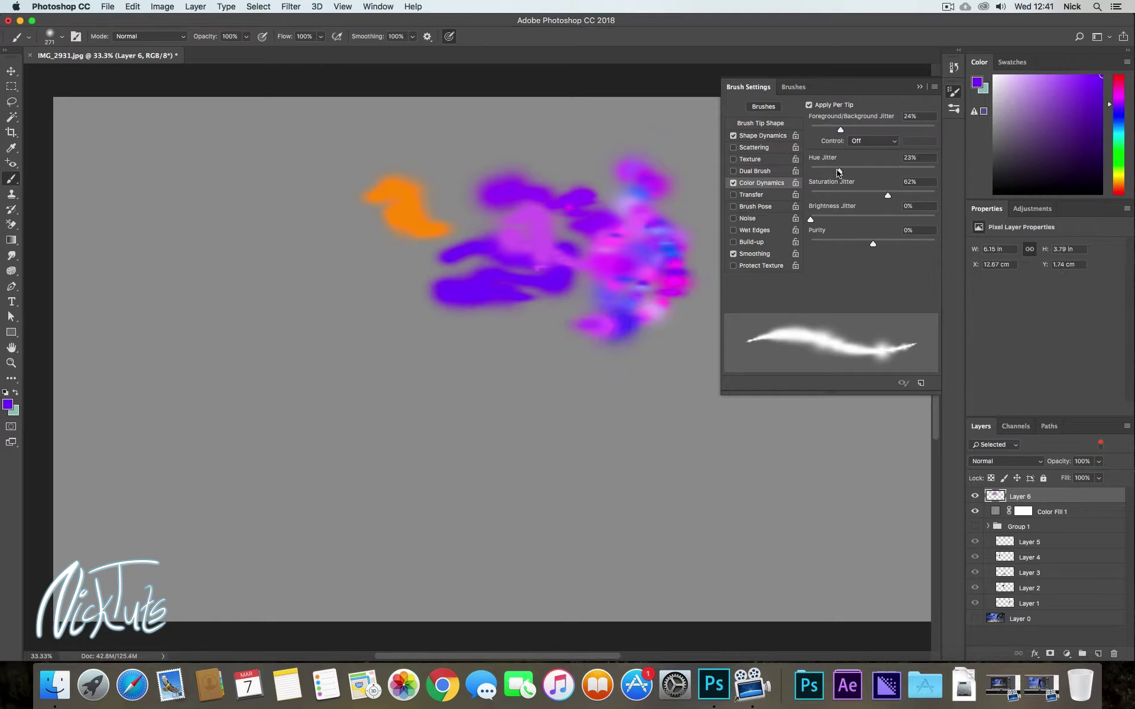
left_click_drag(839, 172, 861, 171)
mouse_move(555, 352)
left_mouse_down()
mouse_move(533, 348)
mouse_move(497, 365)
mouse_move(487, 348)
mouse_move(524, 369)
mouse_move(567, 371)
mouse_move(532, 399)
mouse_move(492, 393)
mouse_move(506, 385)
mouse_move(555, 409)
mouse_move(602, 385)
mouse_move(595, 373)
mouse_move(544, 388)
mouse_move(550, 338)
left_mouse_up()
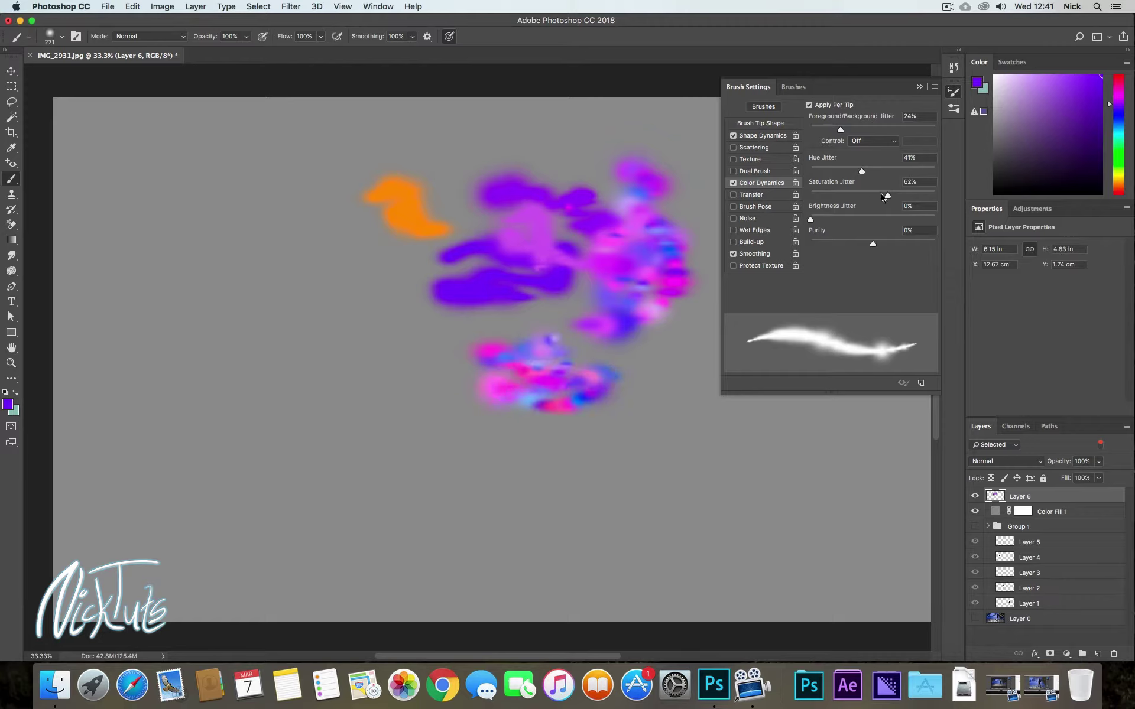
left_click_drag(891, 200, 911, 199)
mouse_move(470, 390)
left_mouse_down()
mouse_move(487, 417)
mouse_move(445, 398)
mouse_move(454, 364)
mouse_move(501, 352)
mouse_move(508, 335)
mouse_move(445, 346)
mouse_move(408, 380)
mouse_move(427, 422)
mouse_move(498, 442)
mouse_move(592, 413)
mouse_move(682, 427)
mouse_move(648, 484)
mouse_move(481, 445)
mouse_move(411, 469)
mouse_move(347, 434)
mouse_move(328, 370)
mouse_move(391, 321)
mouse_move(502, 311)
mouse_move(563, 324)
mouse_move(667, 392)
mouse_move(718, 446)
mouse_move(653, 506)
mouse_move(515, 471)
mouse_move(421, 491)
mouse_move(312, 449)
mouse_move(295, 333)
mouse_move(506, 240)
left_mouse_up()
- Set brightness jitter to 48% and purity to −11%, painting multicolour and grey-white dabs
left_click_drag(810, 220, 869, 220)
mouse_move(644, 356)
left_mouse_down()
mouse_move(575, 291)
mouse_move(593, 293)
mouse_move(552, 281)
mouse_move(476, 211)
mouse_move(451, 216)
mouse_move(456, 254)
mouse_move(384, 243)
mouse_move(346, 217)
mouse_move(372, 253)
left_mouse_up()
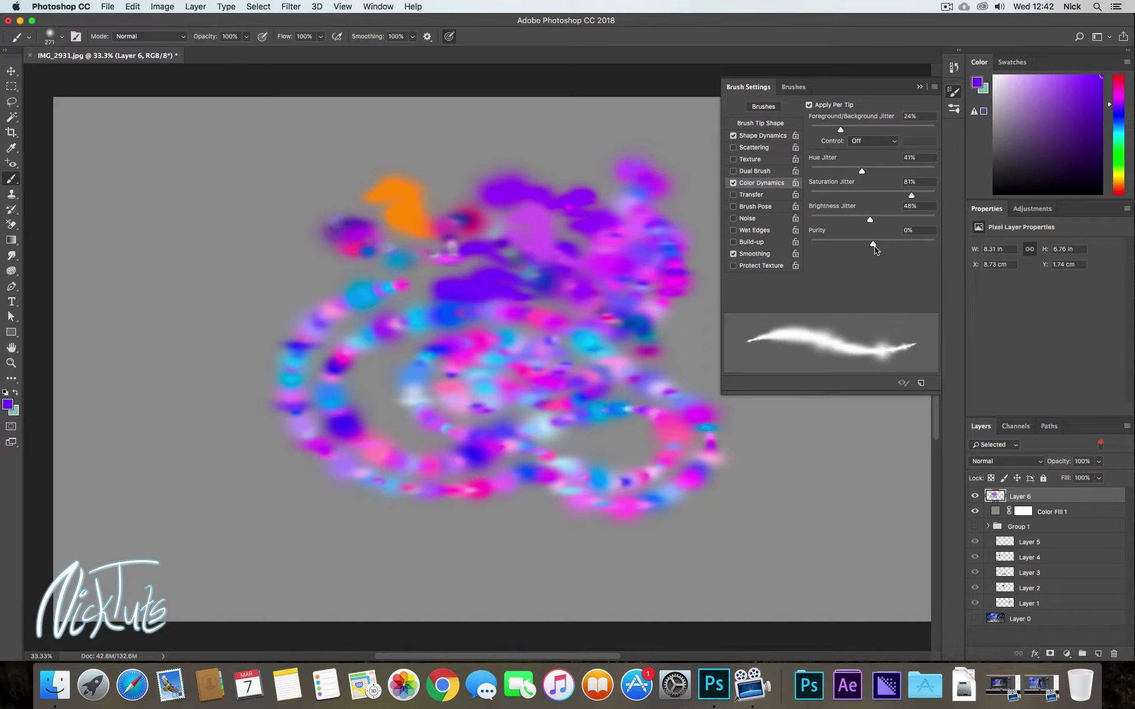
left_click_drag(873, 243, 914, 237)
left_click_drag(360, 239, 248, 237)
left_click_drag(915, 243, 810, 243)
mouse_move(331, 160)
left_mouse_down()
mouse_move(426, 167)
mouse_move(337, 216)
mouse_move(419, 225)
mouse_move(390, 234)
left_mouse_up()
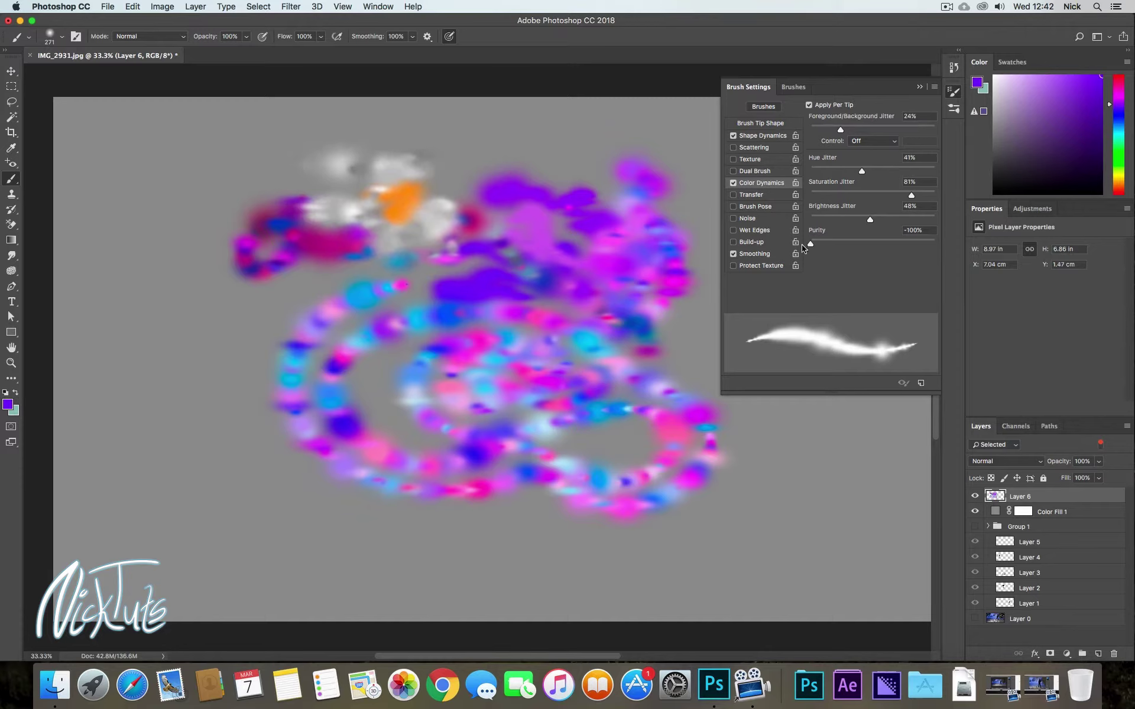
left_click_drag(810, 243, 866, 243)
mouse_move(492, 223)
left_mouse_down()
mouse_move(458, 174)
mouse_move(502, 157)
mouse_move(535, 189)
mouse_move(502, 201)
left_mouse_up()
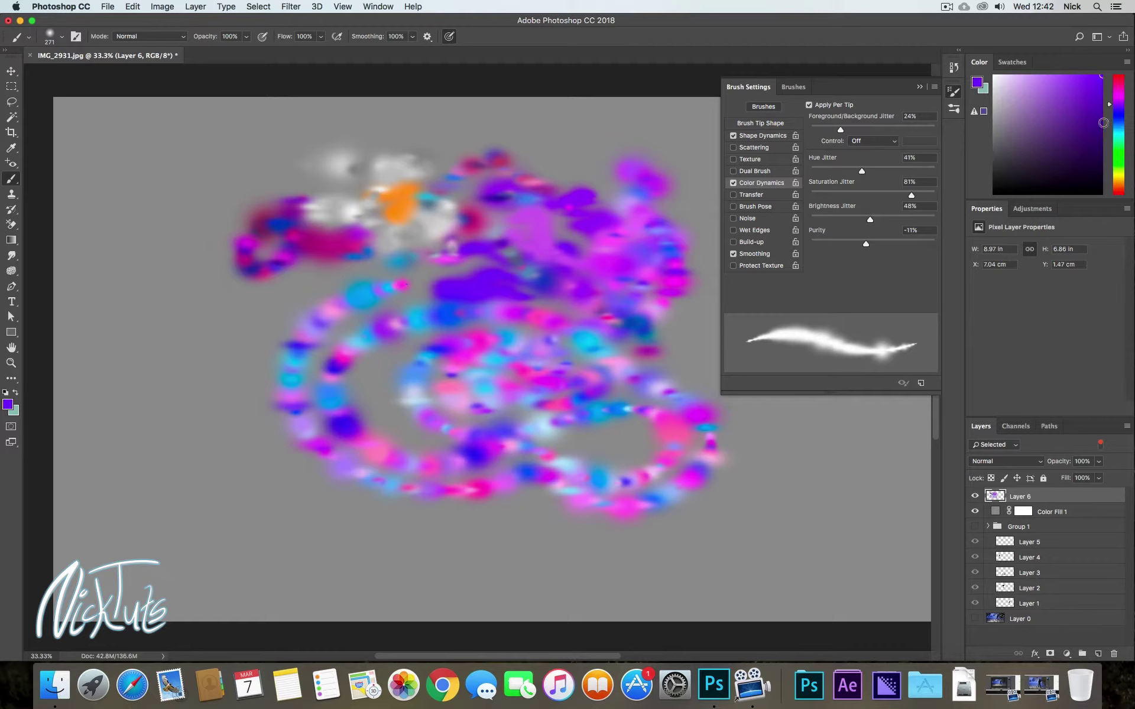
left_click(1122, 122)
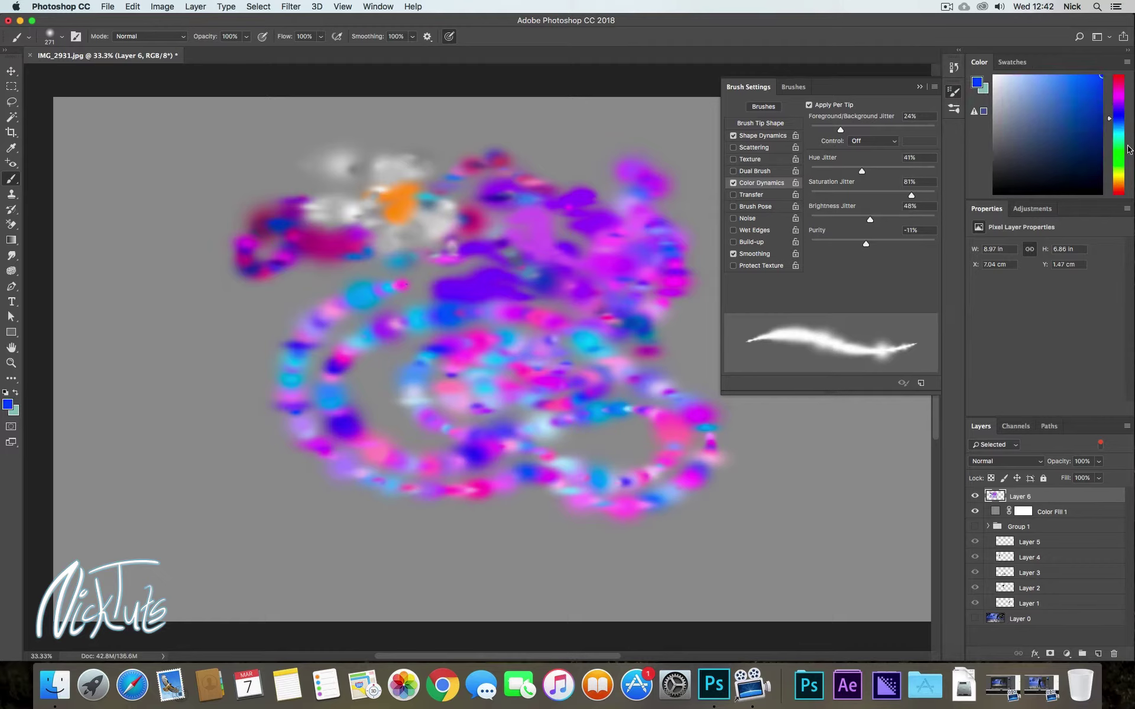
- Set the foreground colour to green and paint a jittered green-purple stroke
mouse_move(1124, 144)
left_mouse_down()
mouse_move(1123, 160)
mouse_move(1122, 119)
left_mouse_up()
mouse_move(1117, 160)
left_mouse_down()
mouse_move(1122, 172)
mouse_move(1122, 147)
left_mouse_up()
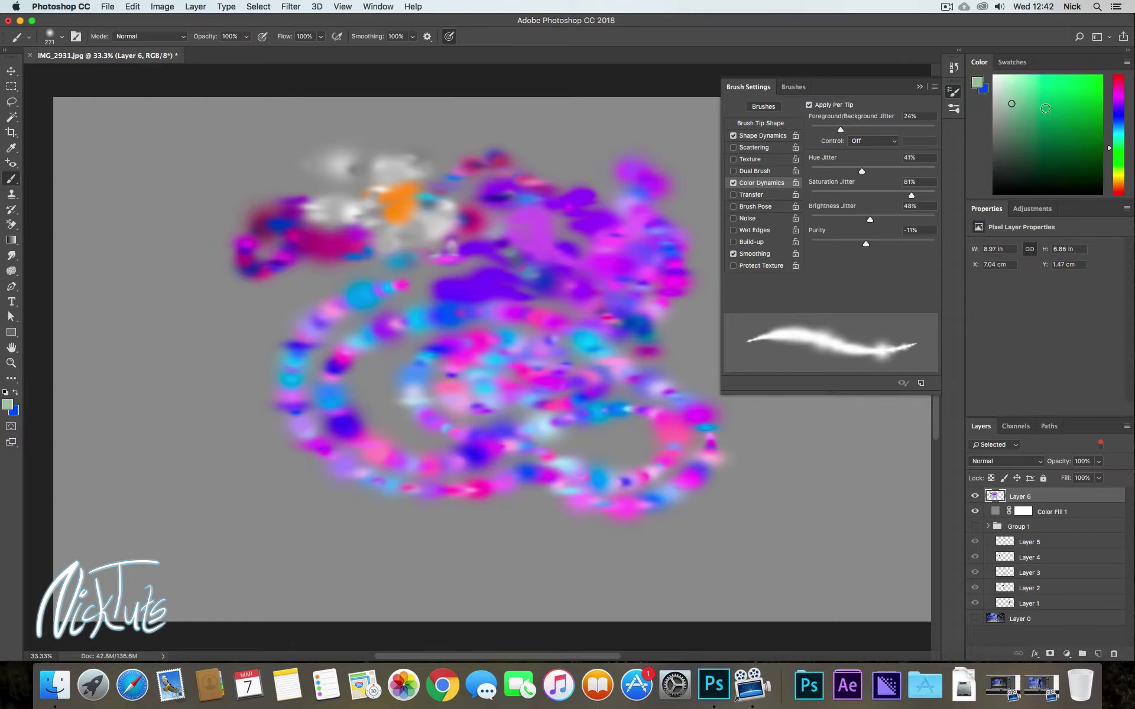
left_click(1046, 107)
mouse_move(517, 258)
left_mouse_down()
mouse_move(370, 307)
mouse_move(454, 299)
mouse_move(526, 322)
left_mouse_up()
- Enable Transfer, try Opacity Jitter at 68% then reset to 0%, and paint a short green stroke
left_click(739, 194)
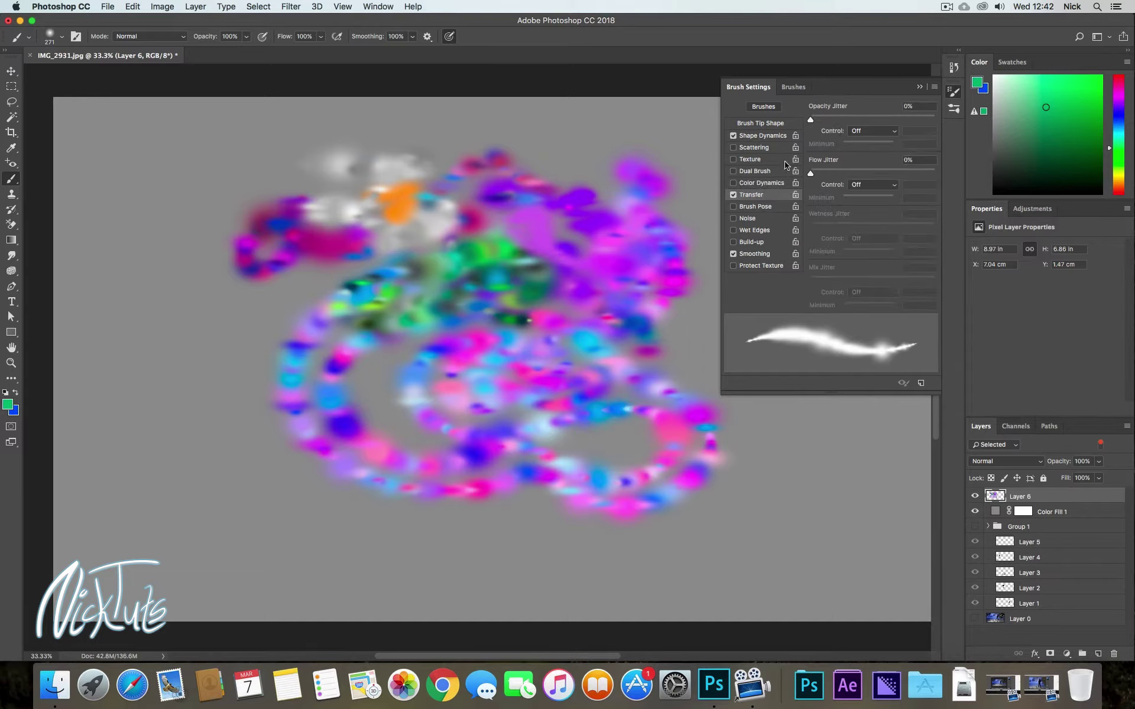
left_click(763, 138)
left_click(754, 197)
left_click_drag(820, 120, 895, 120)
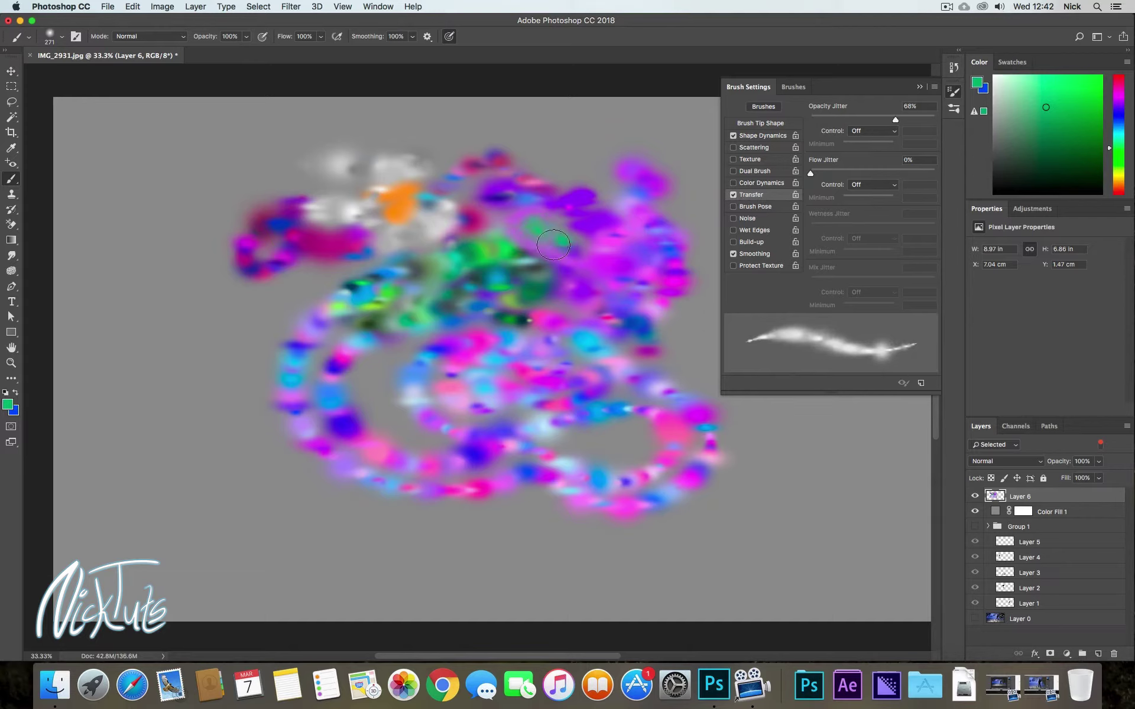
right_click(568, 159)
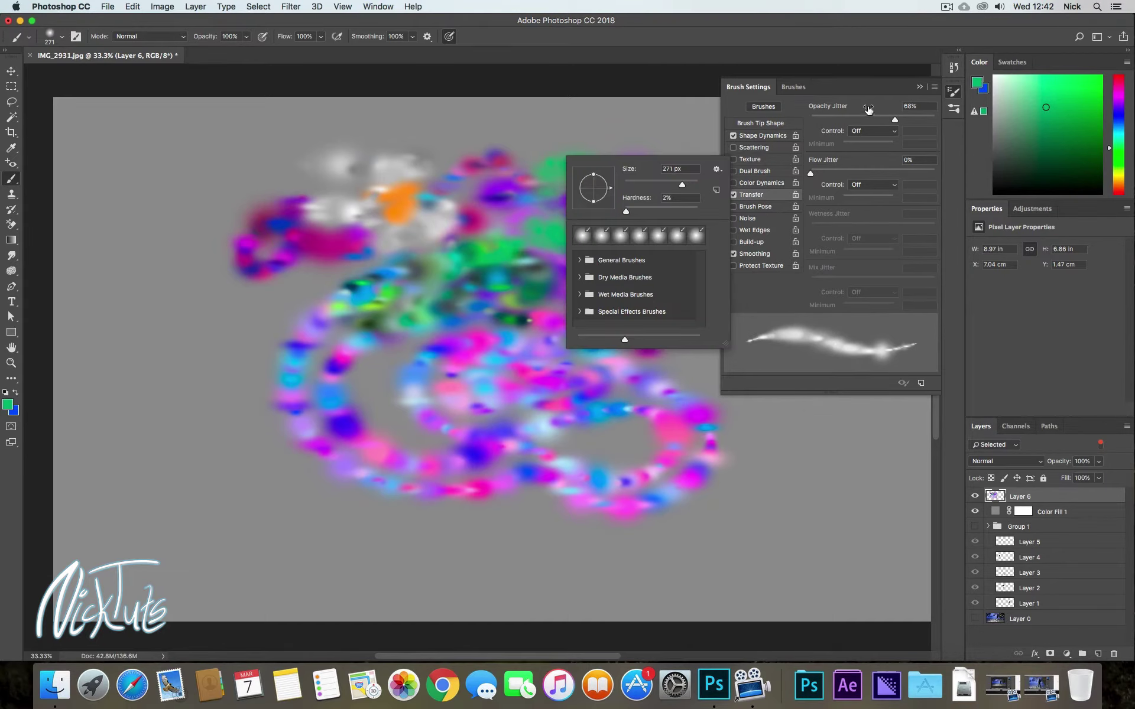
left_click(868, 108)
left_click_drag(895, 120, 811, 119)
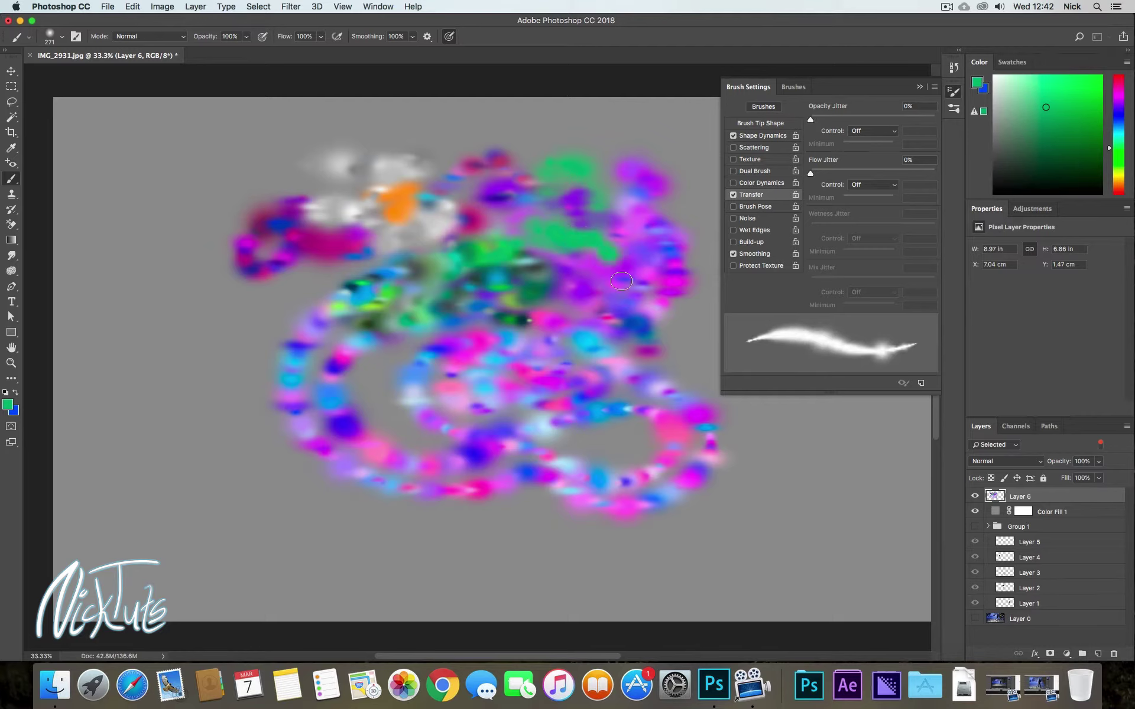
mouse_move(621, 282)
left_mouse_down()
mouse_move(591, 264)
mouse_move(600, 290)
mouse_move(611, 285)
mouse_move(529, 305)
left_mouse_up()
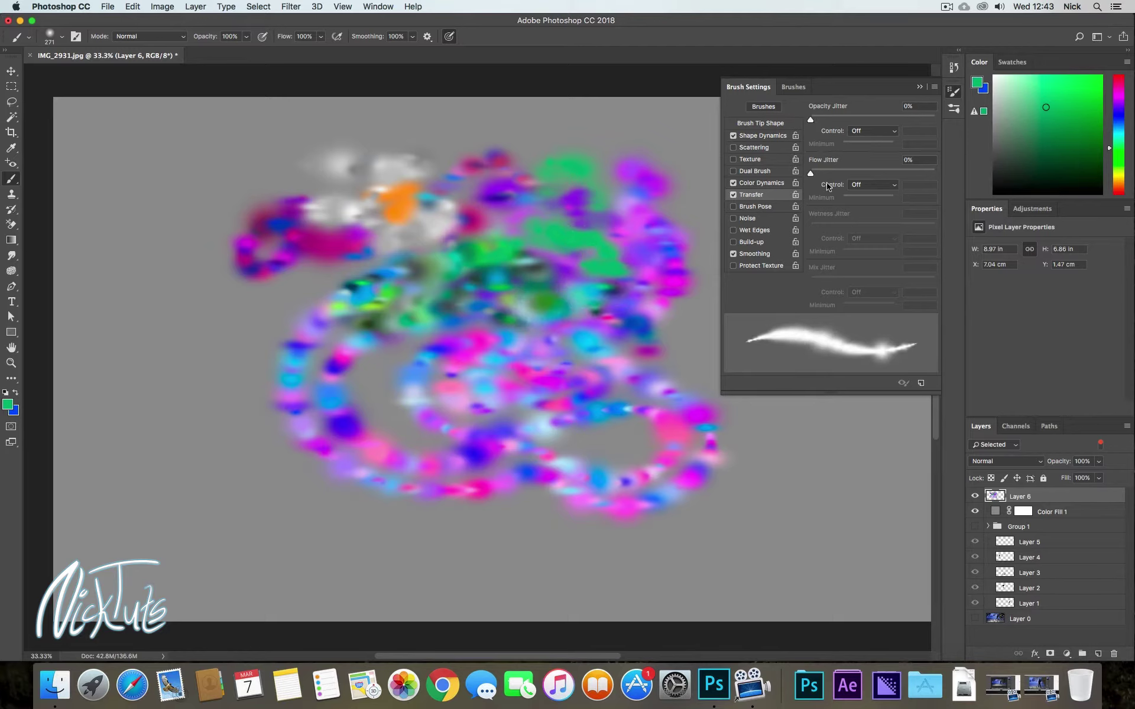
- Turn Transfer off, try Brush Pose, enable Wet Edges, and paint a stroke curling down-left
left_click(733, 195)
left_click(752, 208)
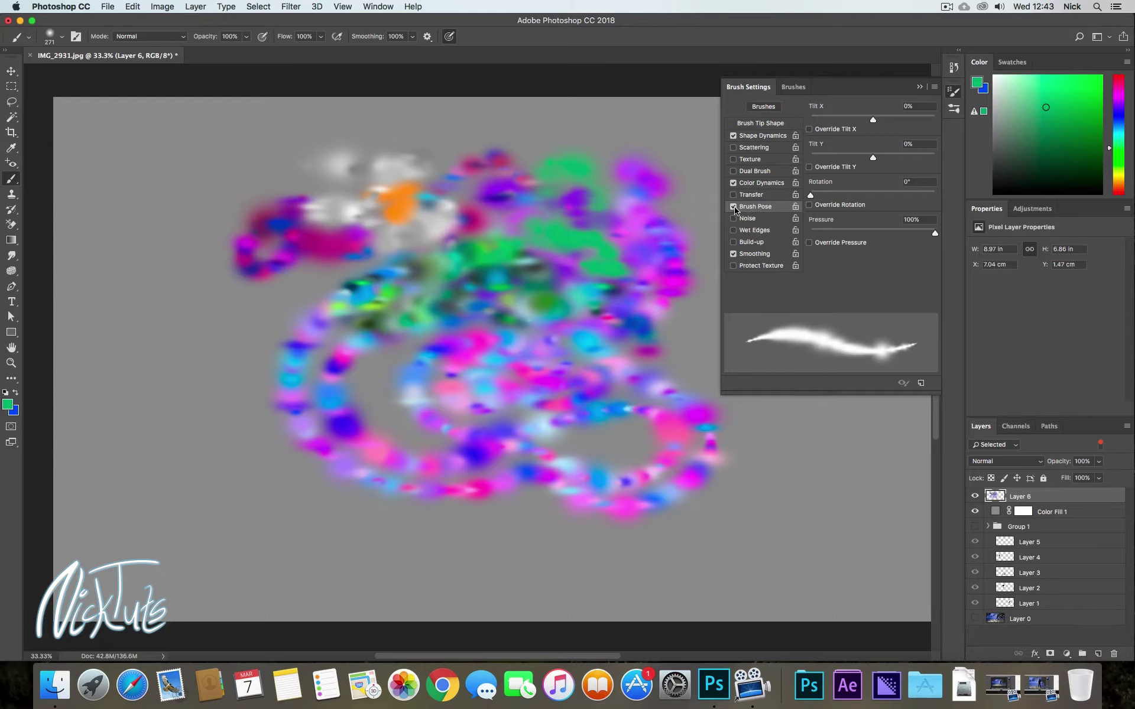
left_click(733, 207)
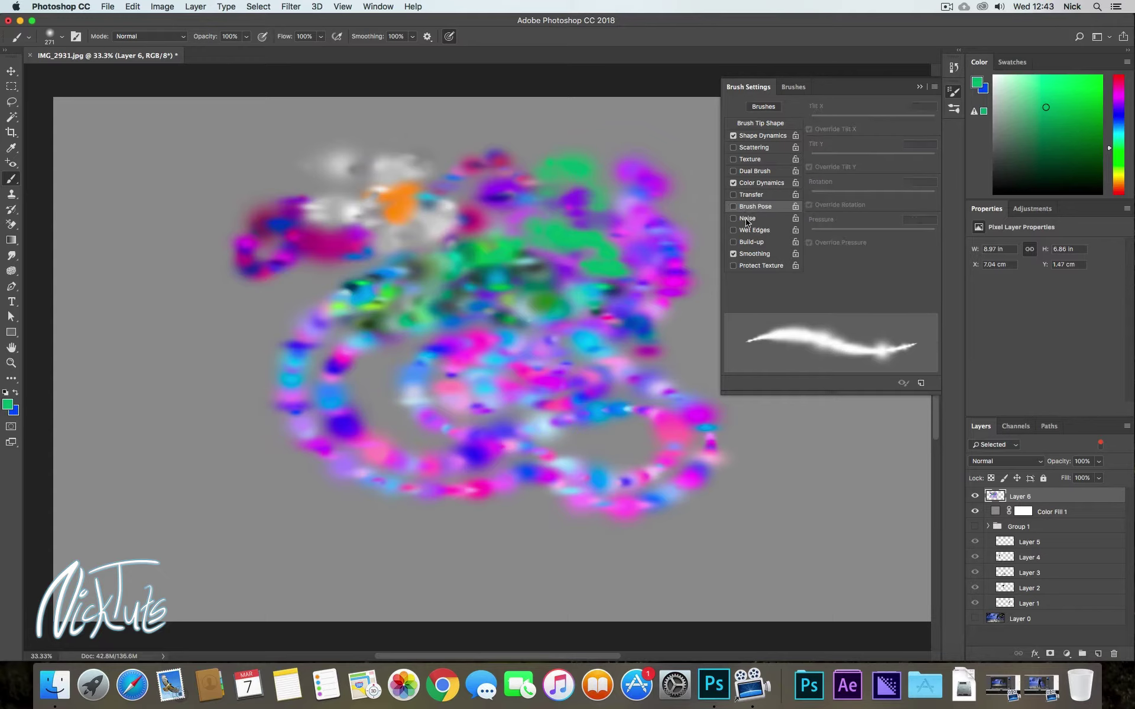
left_click(733, 230)
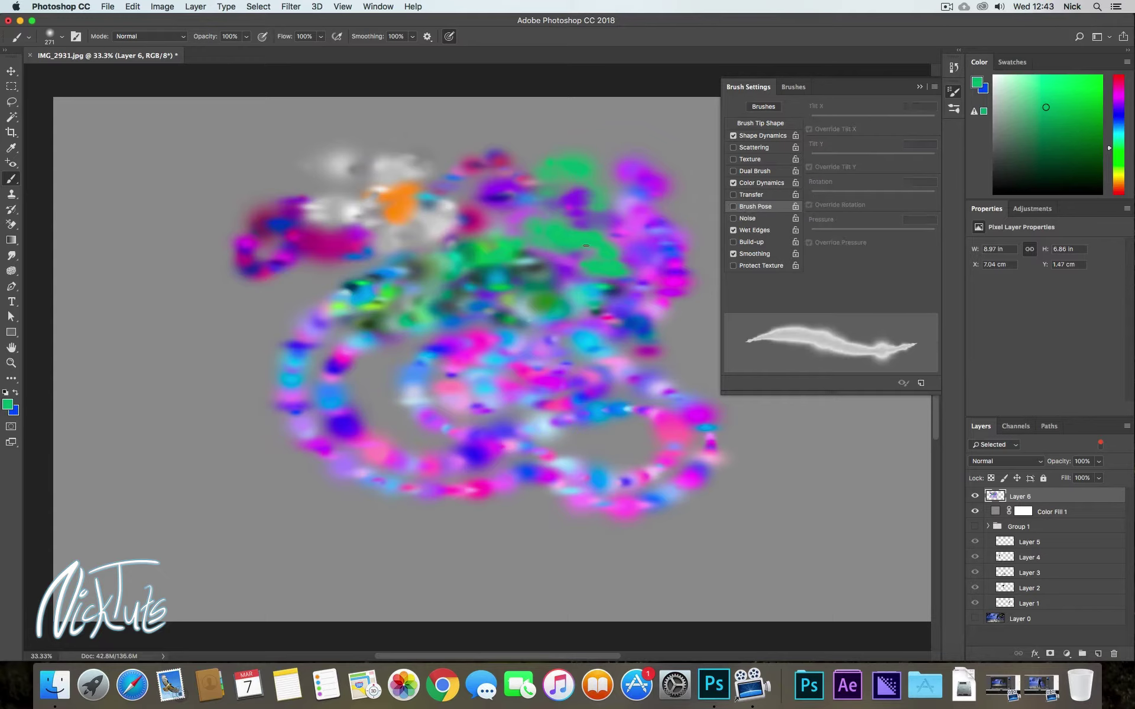
mouse_move(568, 248)
left_mouse_down()
mouse_move(529, 272)
mouse_move(361, 269)
mouse_move(204, 369)
mouse_move(278, 427)
left_mouse_up()
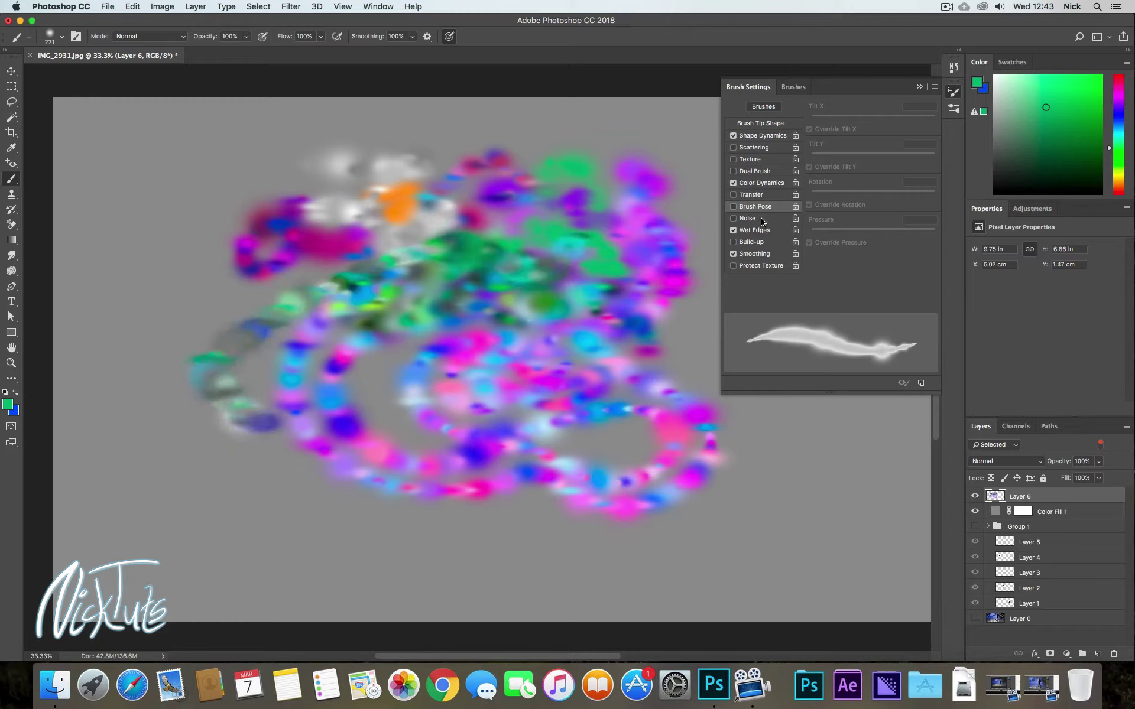
- Compare Wet Edges off and on, then paint teal dabs with Shape Dynamics off
left_click(767, 232)
left_click(734, 230)
left_click(766, 232)
left_click(768, 234)
left_click(734, 136)
left_click_drag(545, 206, 554, 257)
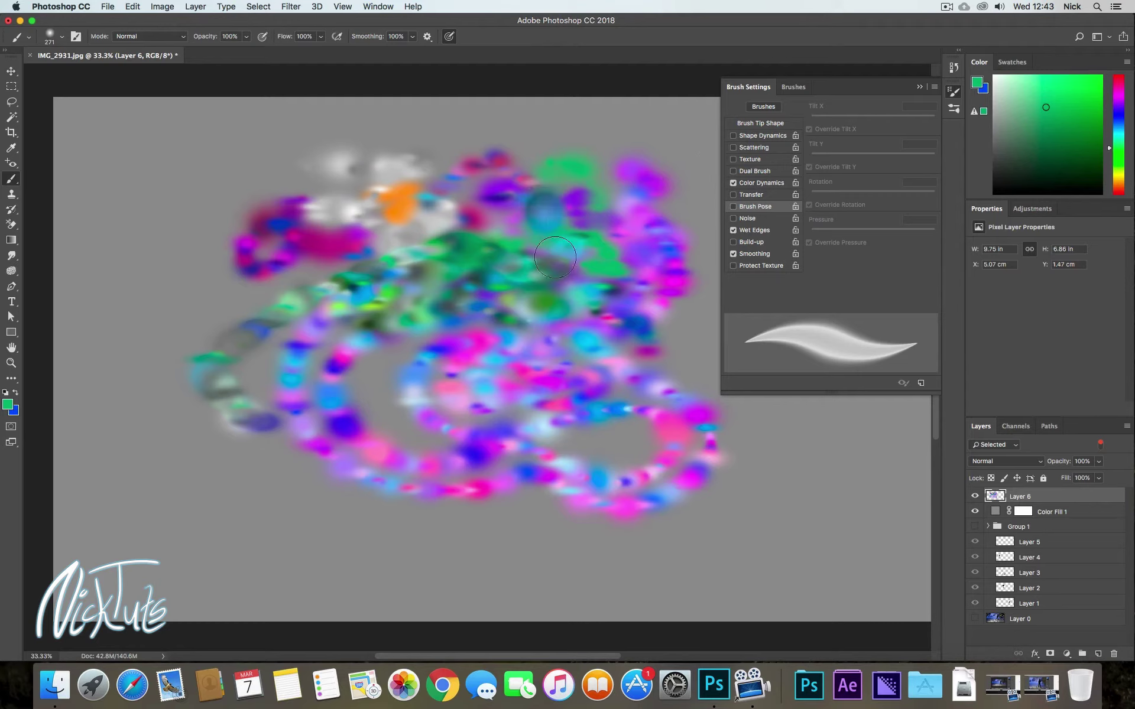
- Re-enable Shape Dynamics and paint green and teal strokes across the upper-left
right_click(496, 247)
double_click(614, 330)
left_click(438, 161)
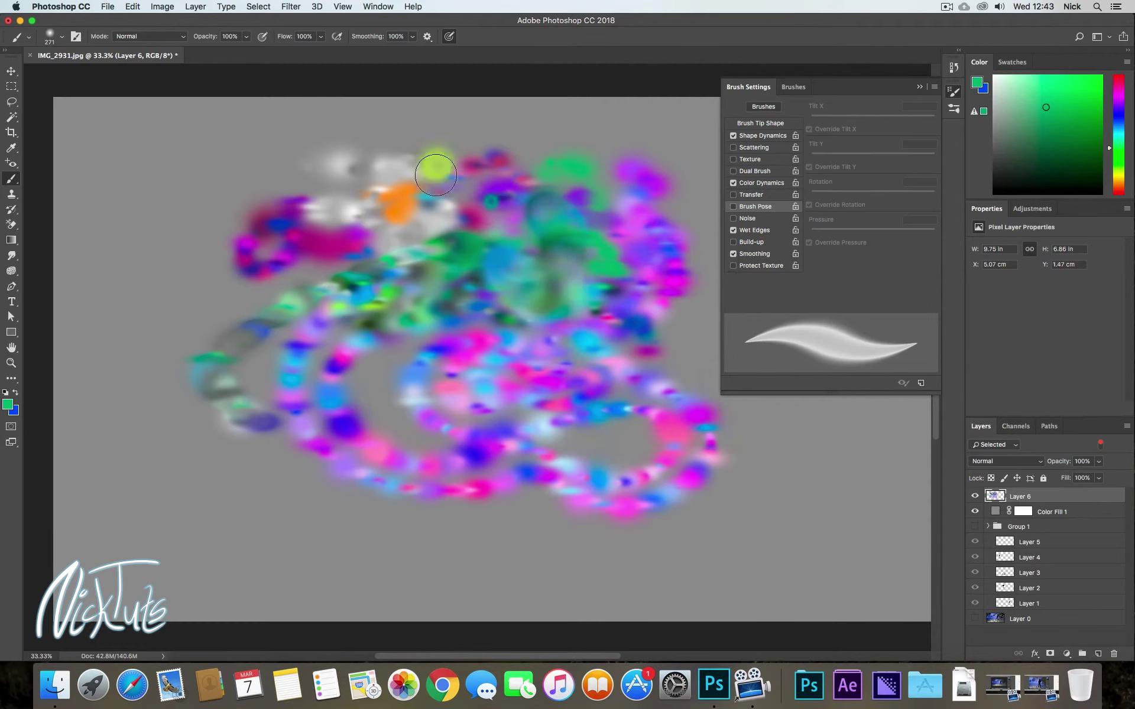
mouse_move(378, 196)
left_mouse_down()
mouse_move(283, 240)
mouse_move(237, 222)
mouse_move(227, 274)
mouse_move(218, 258)
mouse_move(243, 230)
mouse_move(281, 250)
mouse_move(288, 284)
mouse_move(245, 317)
mouse_move(261, 312)
mouse_move(226, 274)
mouse_move(186, 324)
mouse_move(207, 373)
mouse_move(210, 319)
mouse_move(178, 284)
mouse_move(189, 297)
mouse_move(237, 205)
mouse_move(227, 217)
mouse_move(256, 222)
mouse_move(297, 215)
mouse_move(307, 196)
mouse_move(297, 216)
mouse_move(313, 215)
mouse_move(245, 228)
mouse_move(231, 194)
mouse_move(220, 204)
mouse_move(206, 196)
mouse_move(171, 269)
mouse_move(175, 349)
left_mouse_up()
right_click(319, 201)
left_click(249, 195)
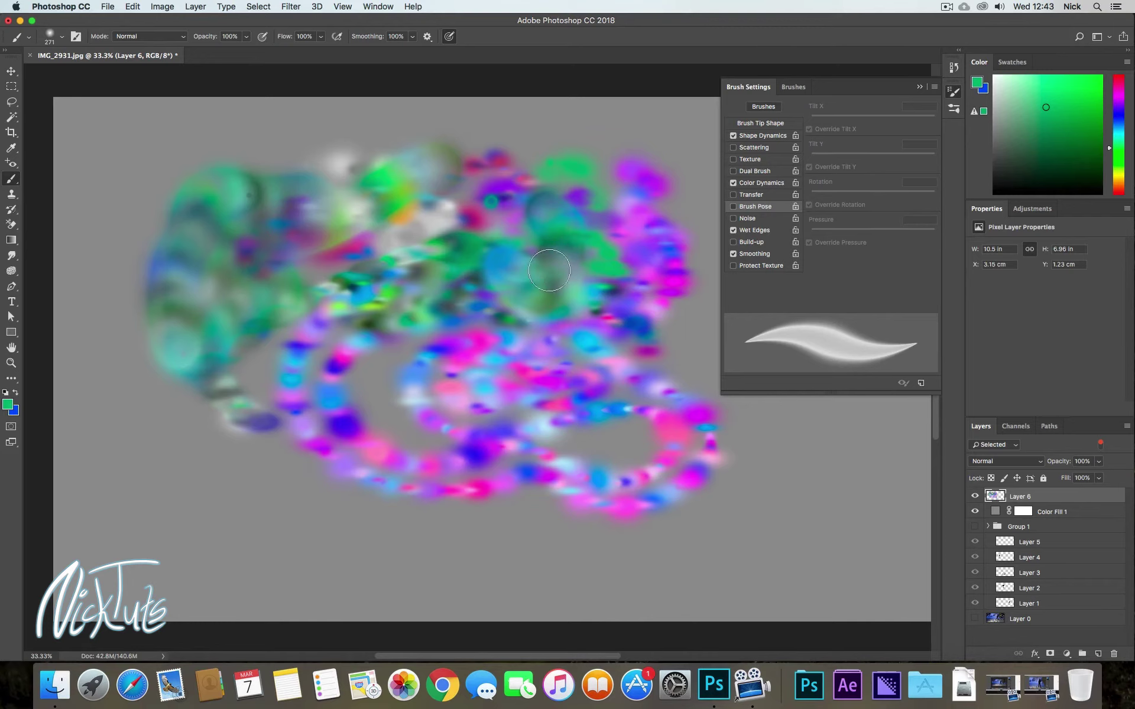
- Turn Wet Edges off and paint teal, green and white dabs over the swirl's top
left_click(733, 230)
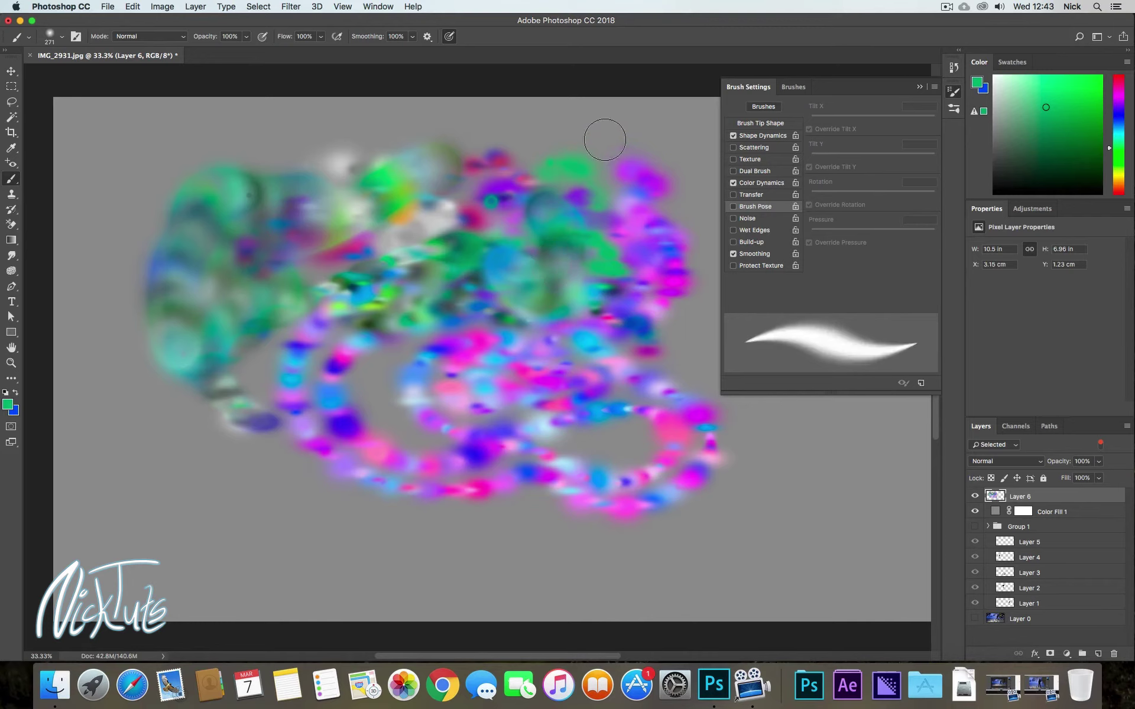
mouse_move(621, 138)
left_mouse_down()
mouse_move(526, 143)
mouse_move(508, 162)
mouse_move(629, 179)
mouse_move(587, 225)
mouse_move(496, 194)
mouse_move(523, 225)
mouse_move(586, 259)
mouse_move(671, 222)
left_mouse_up()
right_click(641, 250)
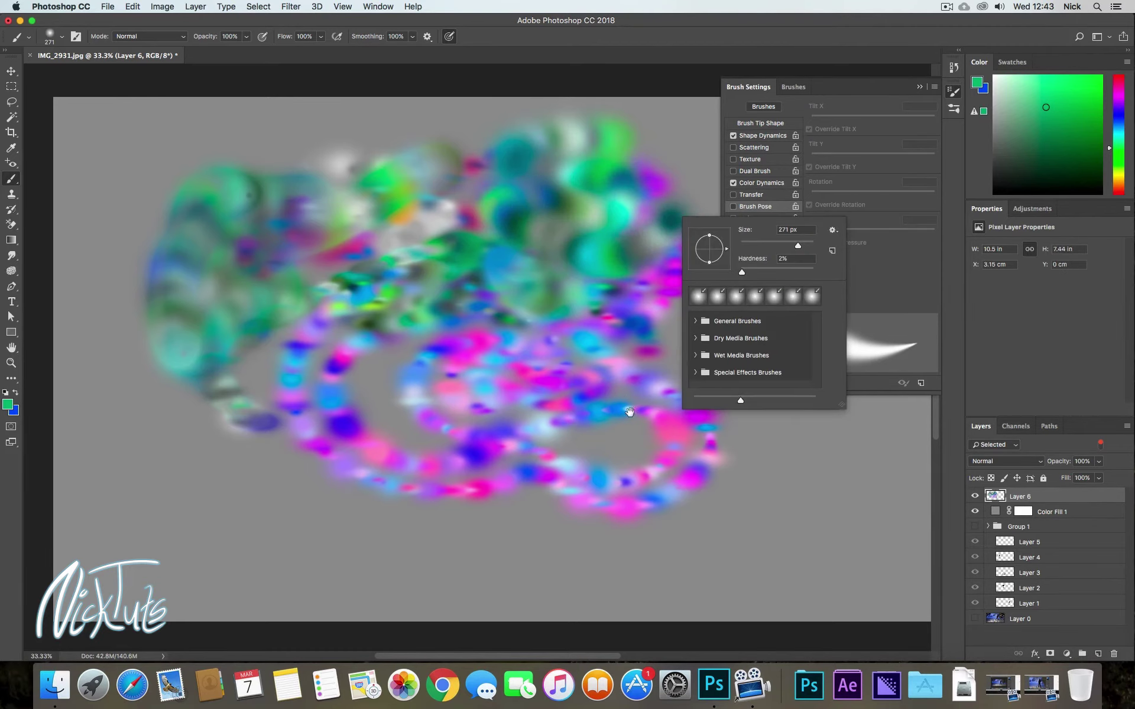
- Pan to empty canvas, then paint a green dab, wet-edged teal dabs and a curving green stroke
mouse_move(629, 412)
left_mouse_down()
mouse_move(431, 266)
mouse_move(284, 375)
mouse_move(296, 438)
left_mouse_up()
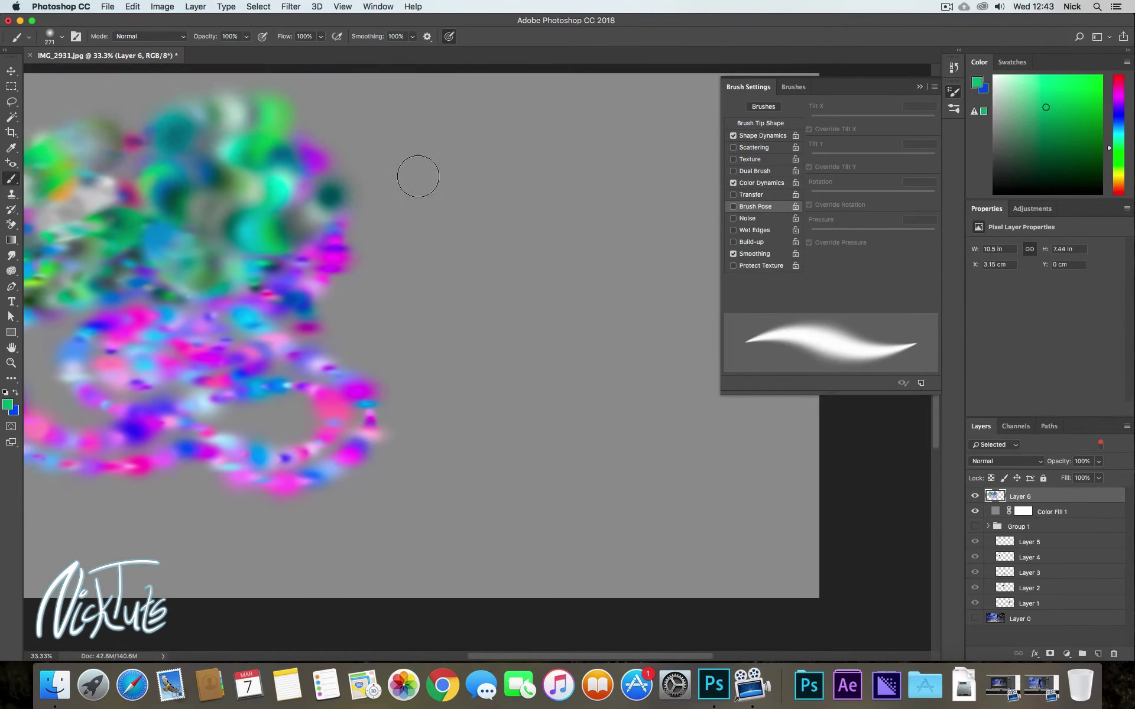
left_click(461, 238)
left_click(733, 230)
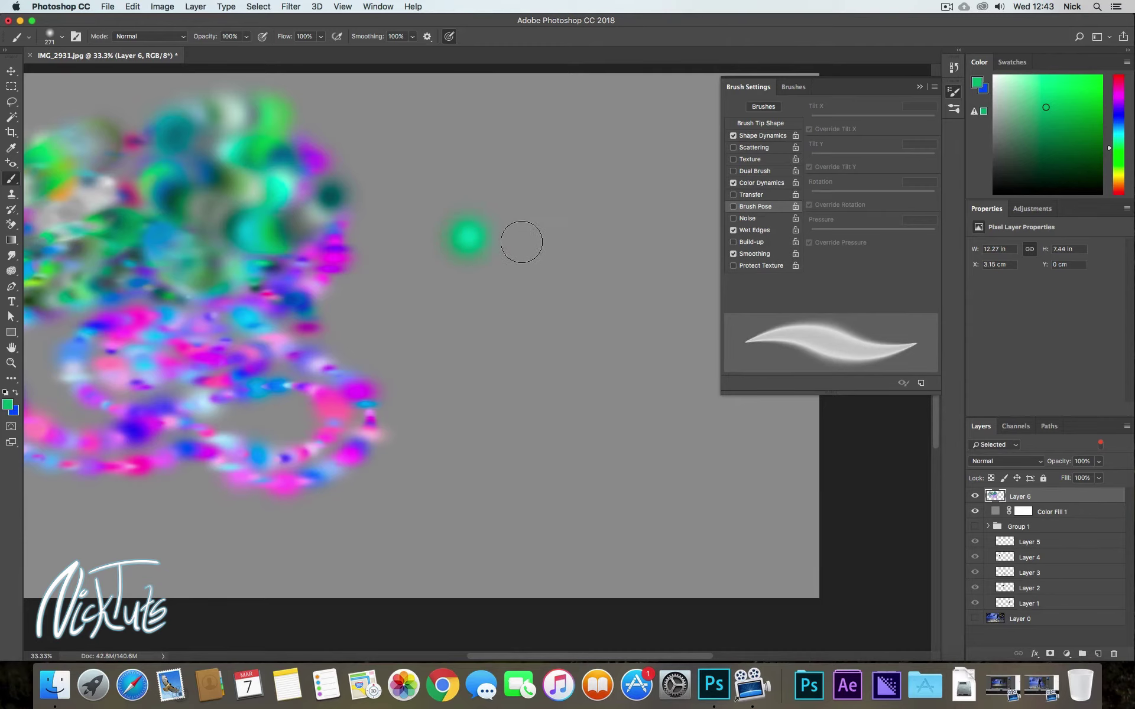
left_click(537, 241)
left_click(536, 234)
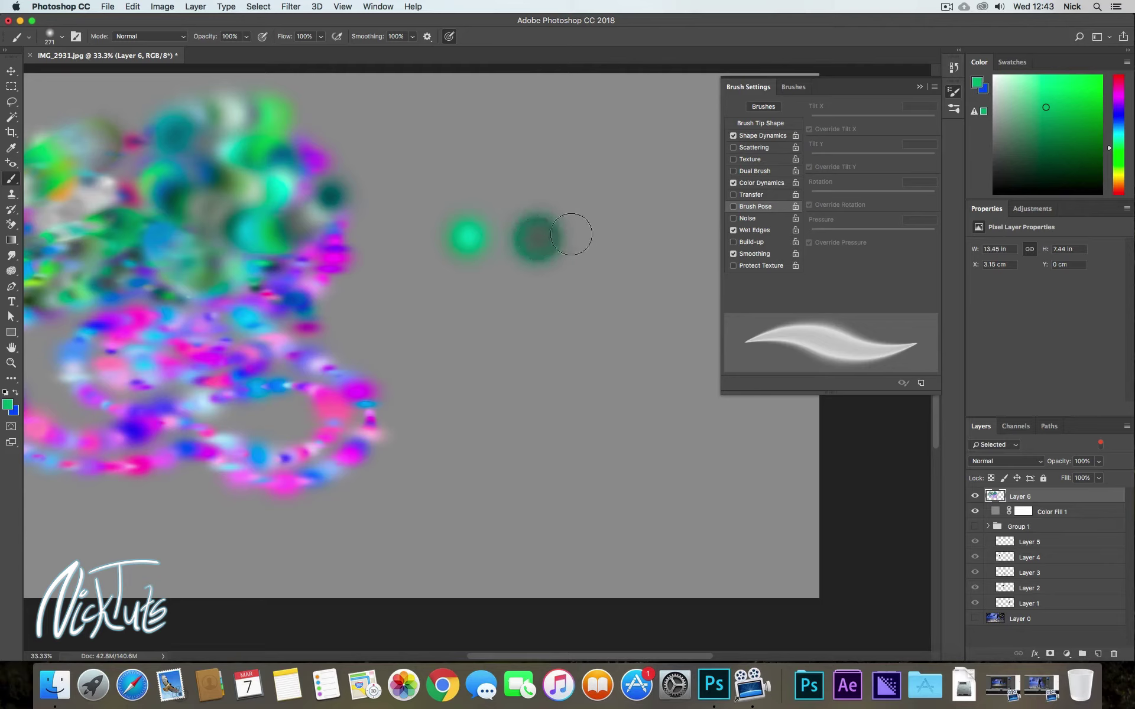
left_click(535, 235)
left_click(533, 236)
left_click(579, 203)
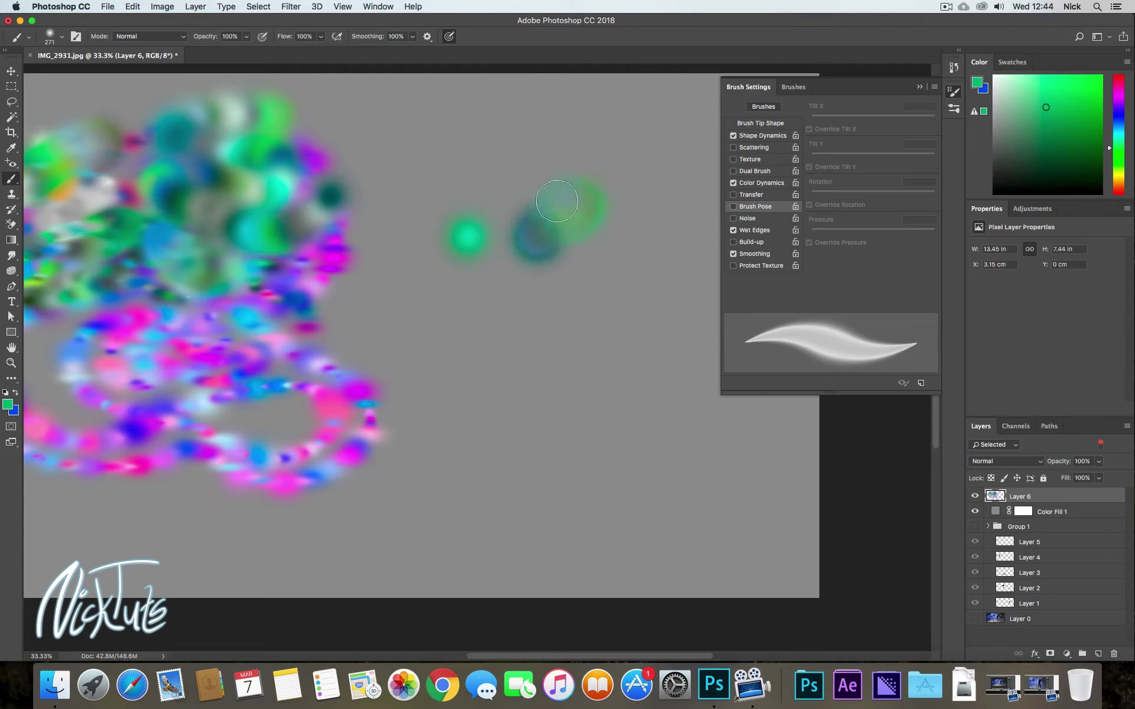
mouse_move(557, 201)
left_mouse_down()
mouse_move(545, 183)
mouse_move(573, 246)
mouse_move(562, 274)
mouse_move(533, 273)
mouse_move(526, 219)
mouse_move(552, 171)
mouse_move(603, 237)
mouse_move(563, 299)
mouse_move(534, 213)
mouse_move(615, 172)
mouse_move(627, 278)
left_mouse_up()
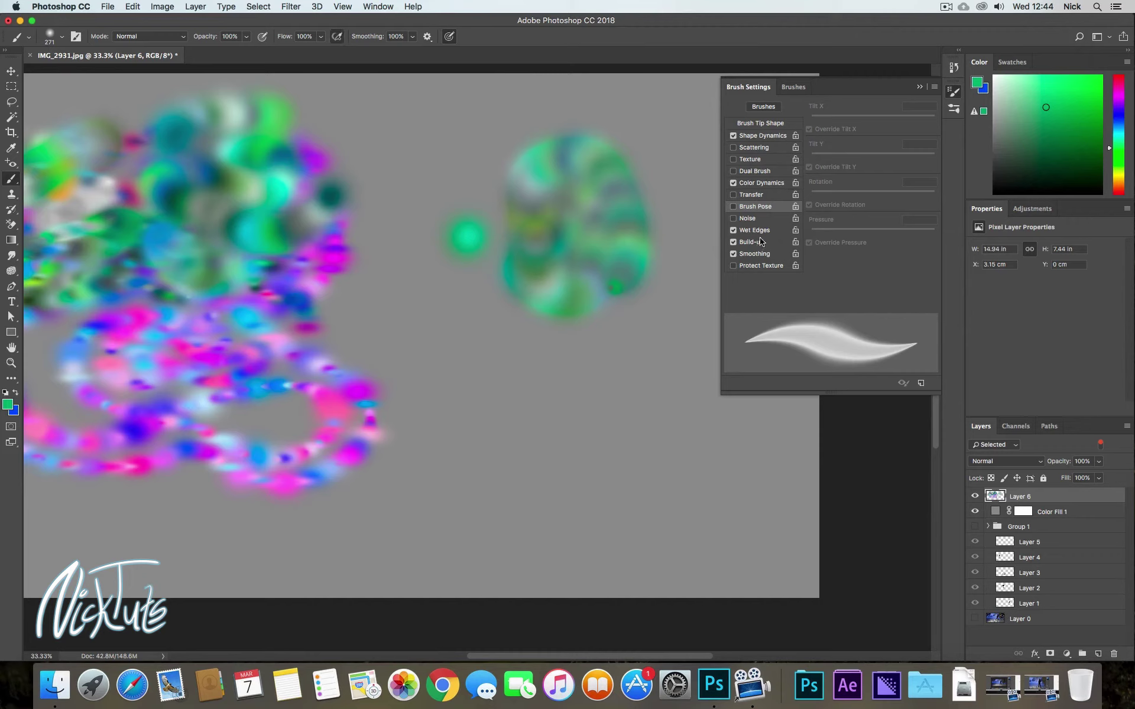
- Undo the dark dab and repaint the cluster's upper left with a teal dab
left_click_drag(636, 233, 609, 218)
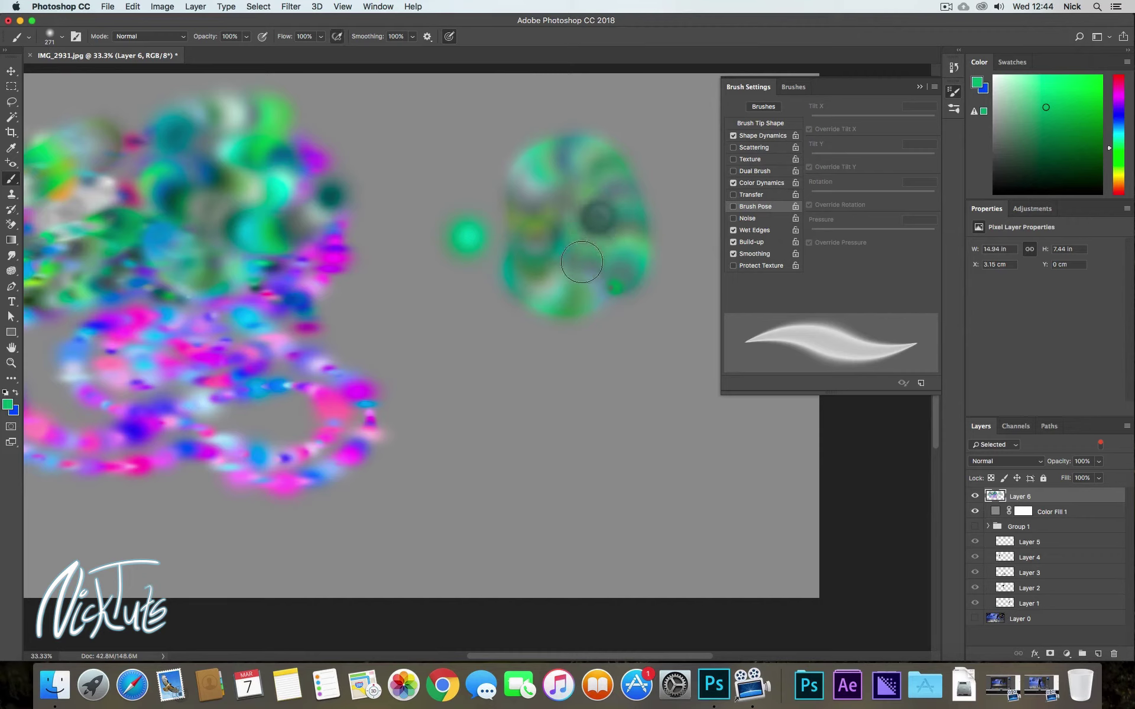
key("ctrl+z")
right_click(569, 209)
left_click(572, 177)
left_click_drag(572, 177, 609, 195)
- Add teal, blue and olive wet-edged dabs below the cluster, checking brush size and hardness
right_click(608, 195)
left_click(526, 272)
mouse_move(526, 272)
left_mouse_down()
mouse_move(514, 237)
mouse_move(520, 285)
left_mouse_up()
right_click(545, 283)
key("Escape")
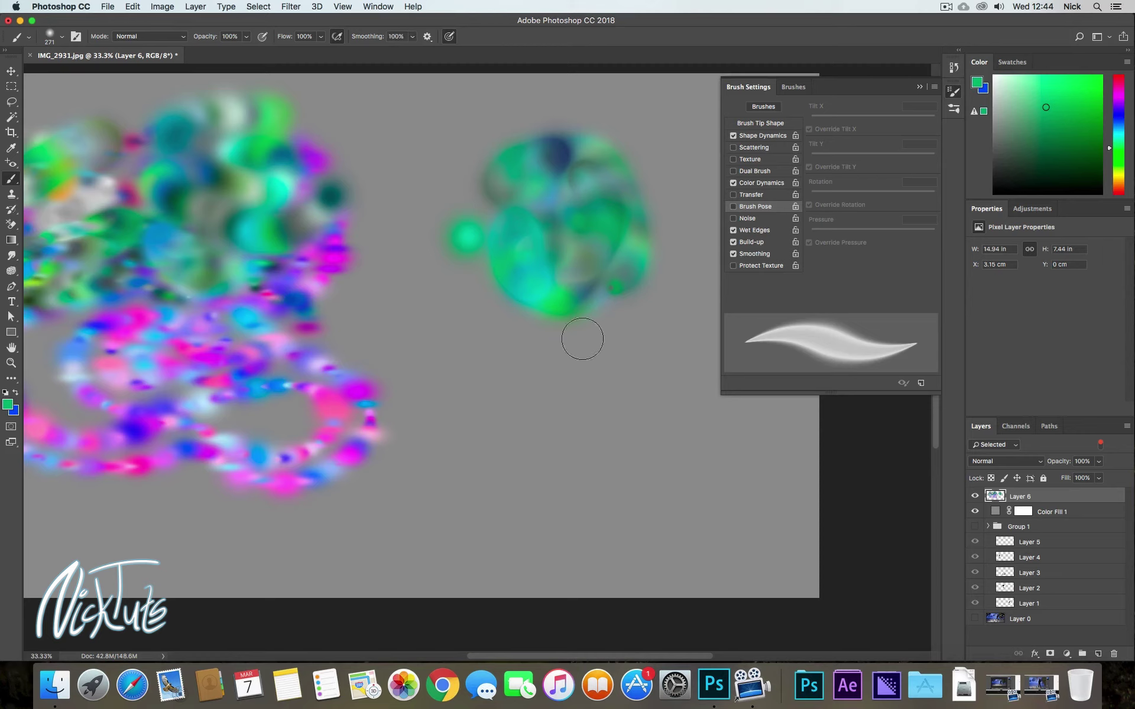
mouse_move(582, 339)
left_mouse_down()
mouse_move(558, 355)
mouse_move(538, 325)
mouse_move(499, 364)
mouse_move(588, 378)
mouse_move(597, 330)
mouse_move(532, 278)
mouse_move(570, 254)
mouse_move(645, 310)
mouse_move(638, 373)
mouse_move(552, 361)
mouse_move(501, 298)
mouse_move(493, 340)
mouse_move(496, 272)
mouse_move(549, 228)
mouse_move(500, 278)
mouse_move(496, 222)
mouse_move(480, 336)
mouse_move(523, 360)
mouse_move(597, 370)
mouse_move(567, 266)
mouse_move(608, 307)
mouse_move(612, 331)
left_mouse_up()
right_click(489, 251)
key("Escape")
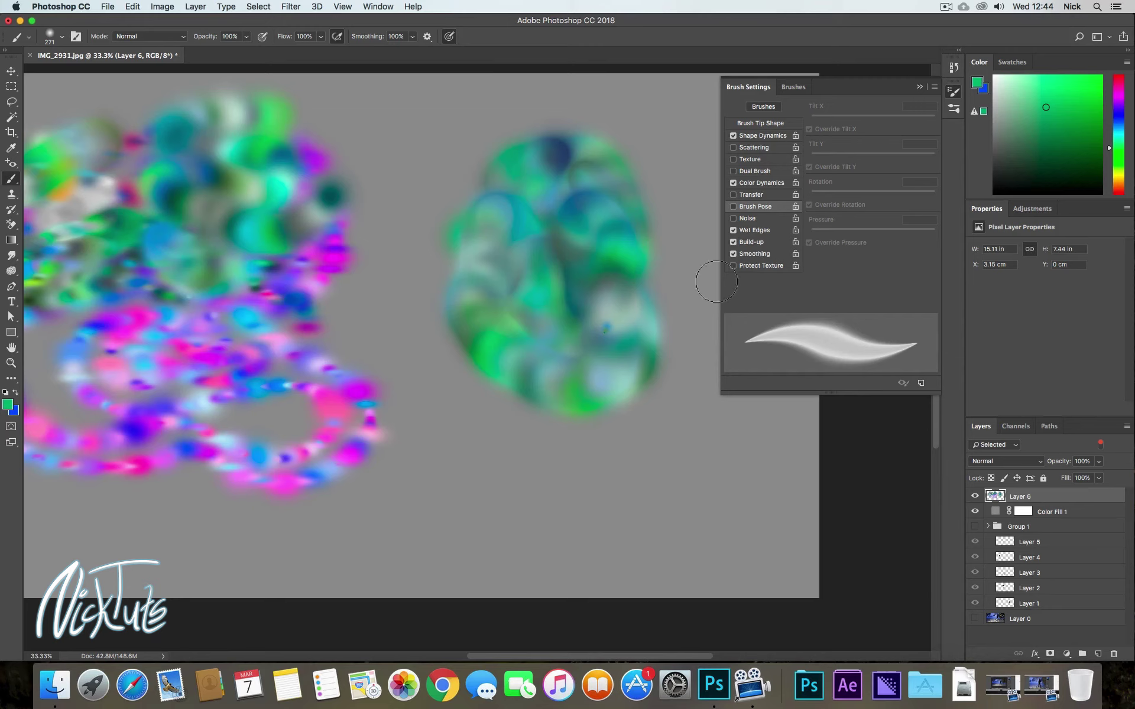
- Brush lighter grey and teal dabs across the cluster's right edge, completing the oval
mouse_move(612, 316)
left_mouse_down()
mouse_move(641, 301)
mouse_move(657, 326)
left_mouse_up()
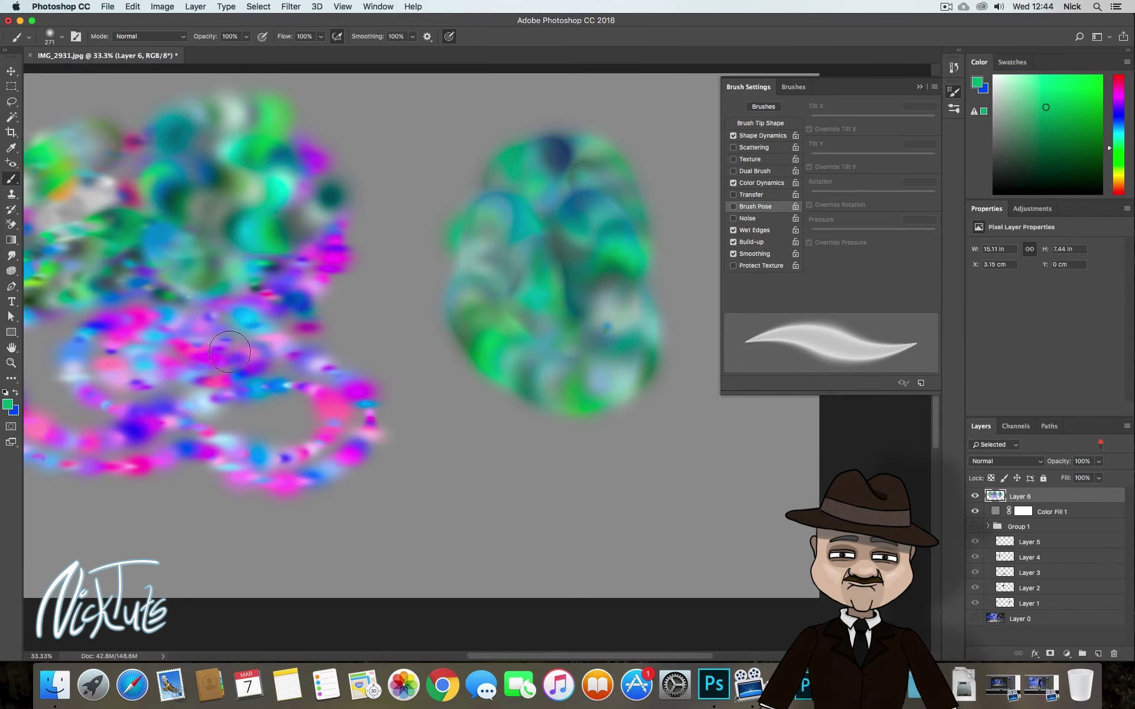